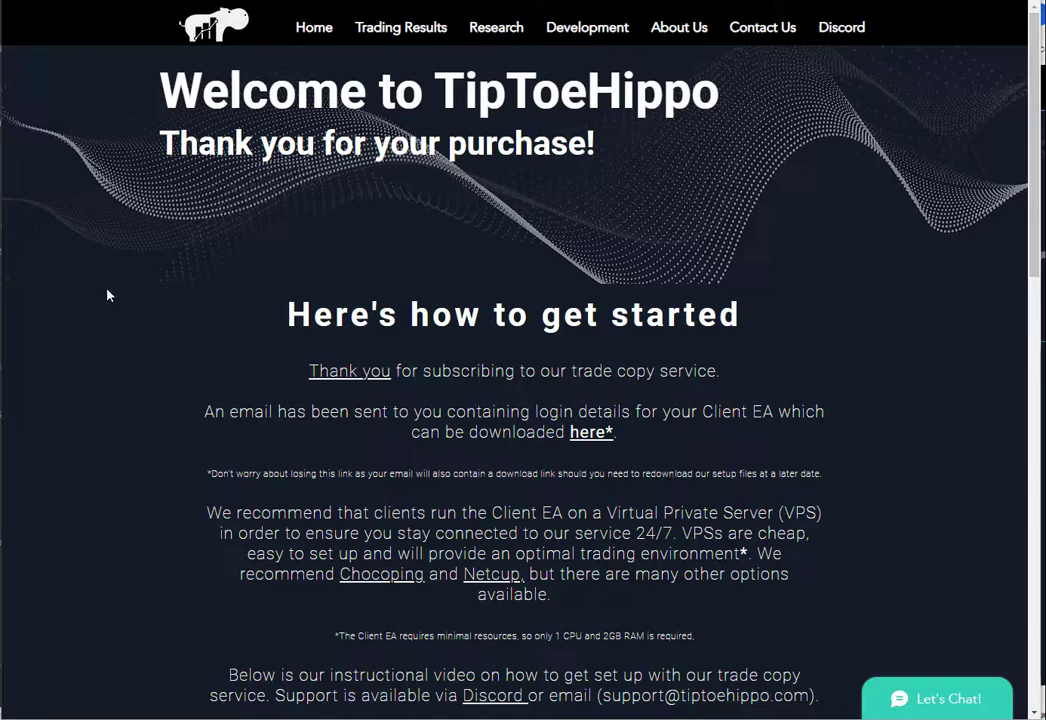
Step: Download TipToeHippo Setup.zip from the Client EA link on the getting-started page
left_click(587, 434)
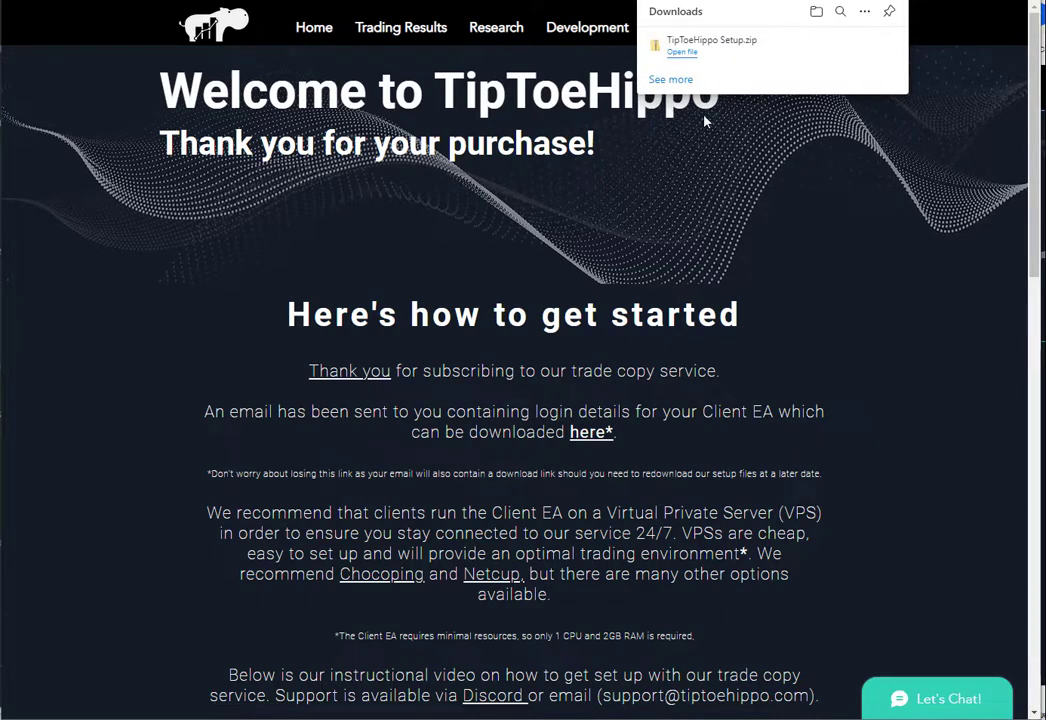
Step: Open the downloaded zip, go into TTH Setup Files, and copy its MQL4 folder
left_click(684, 53)
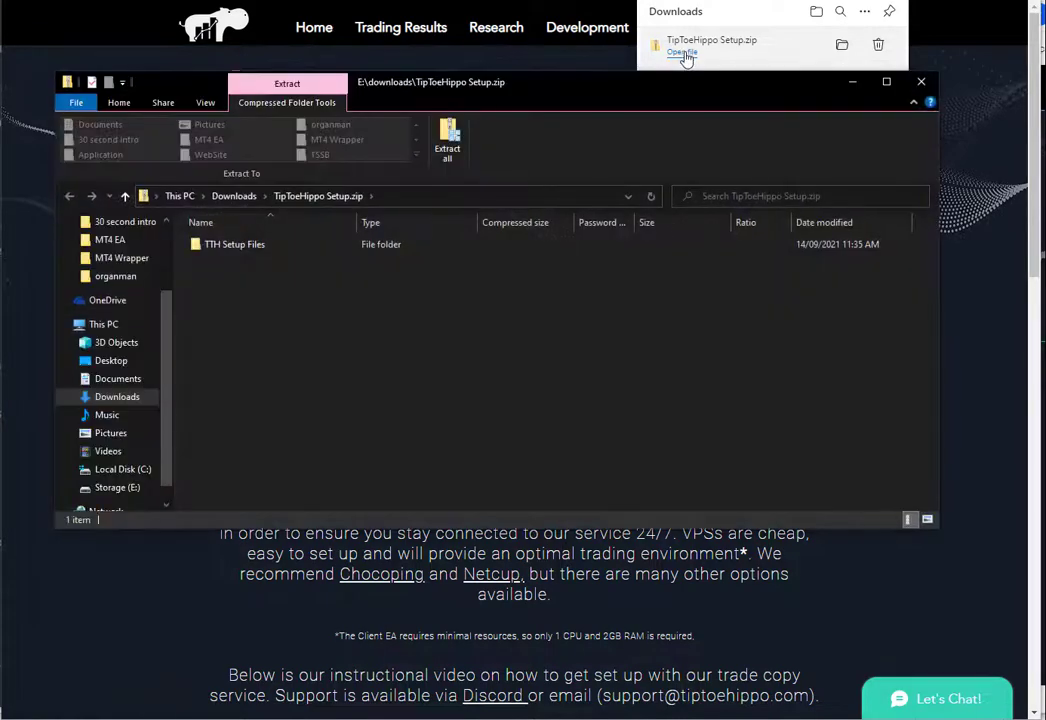
double_click(238, 250)
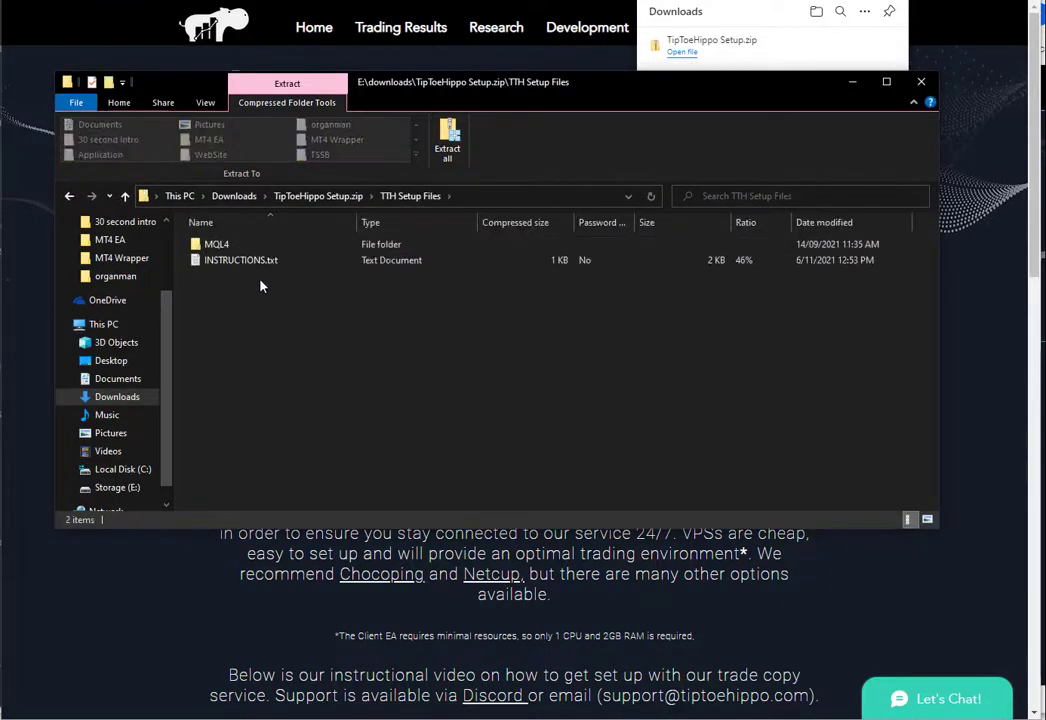
right_click(217, 243)
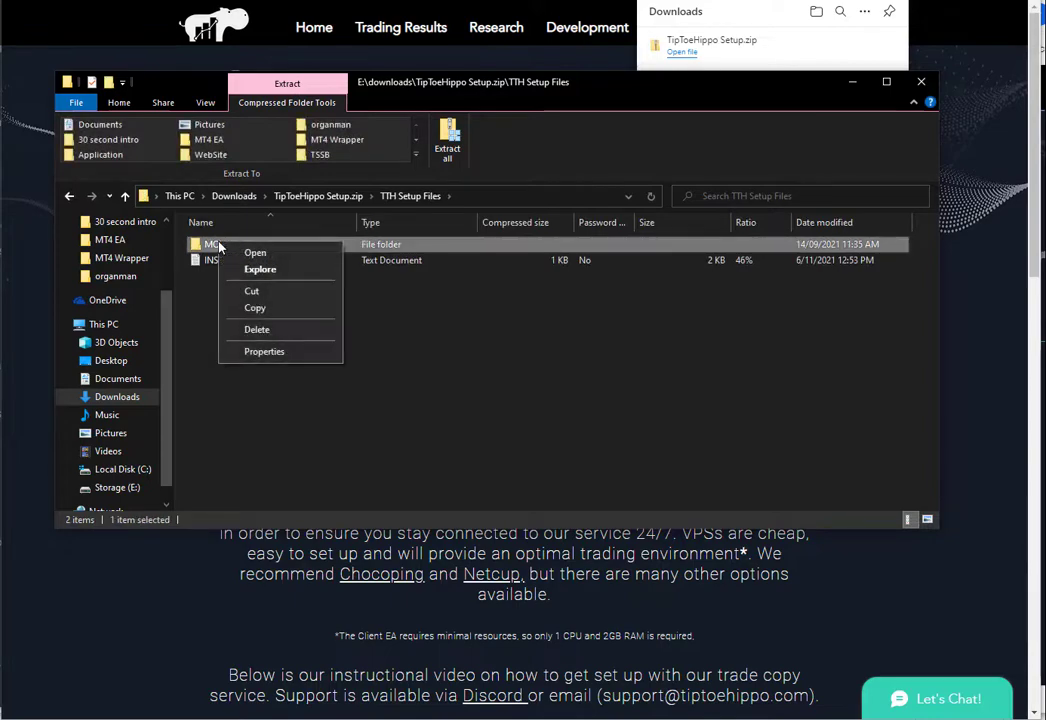
left_click(262, 313)
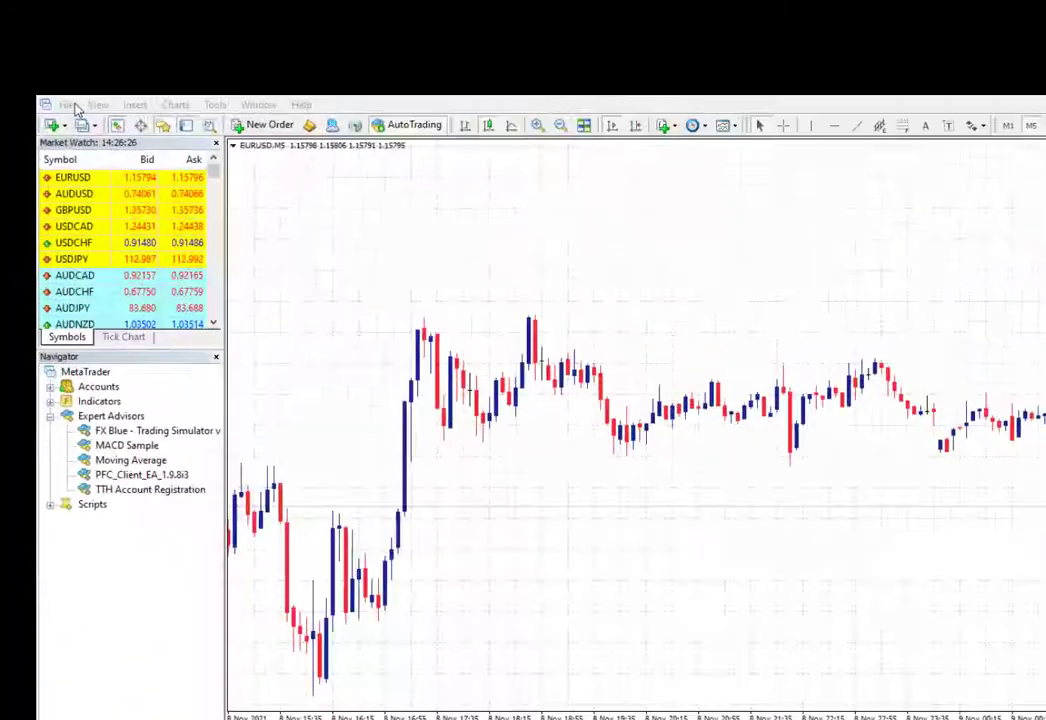
Step: Open MetaTrader's data folder via File > Open Data Folder, then return to the TTH Setup Files window
left_click(16, 162)
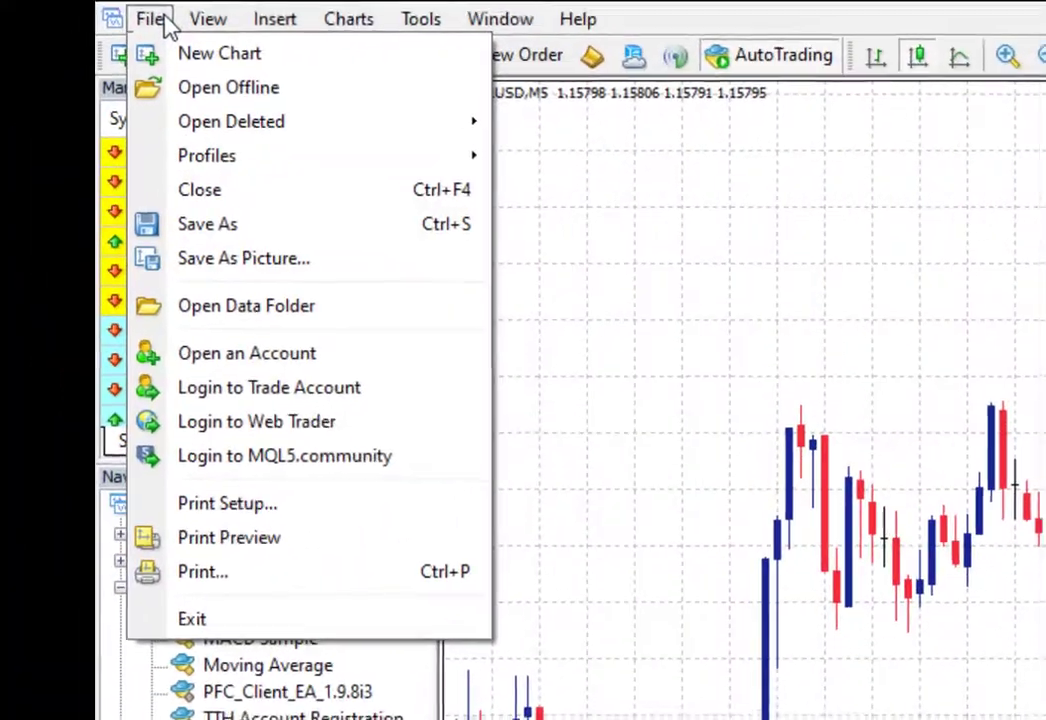
left_click(199, 309)
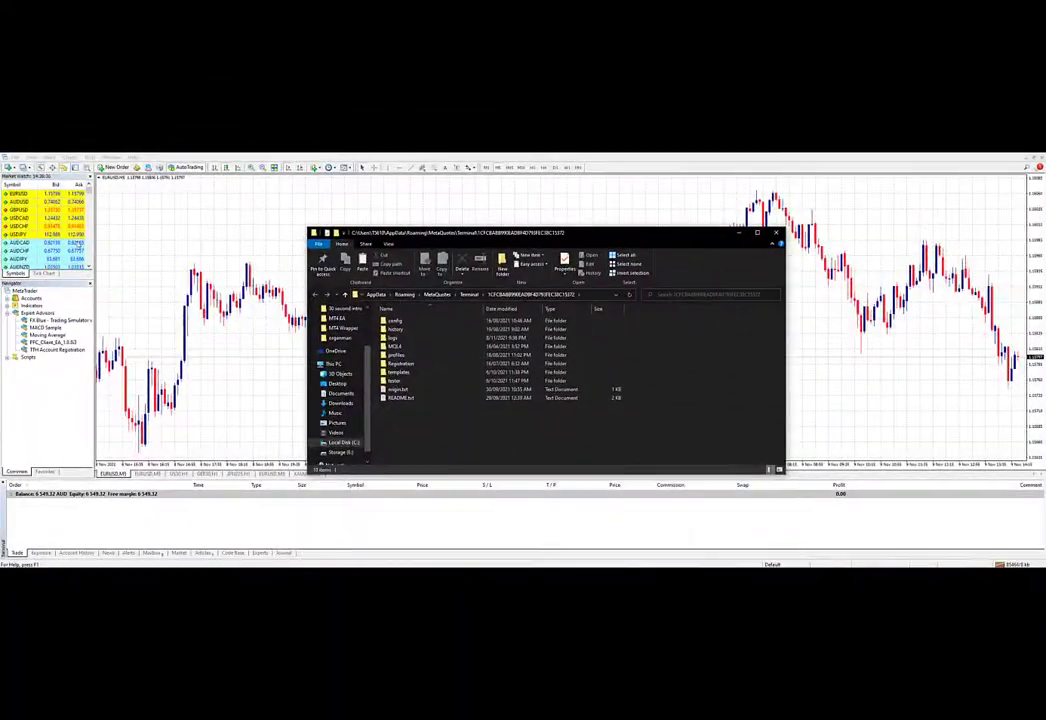
mouse_move(115, 567)
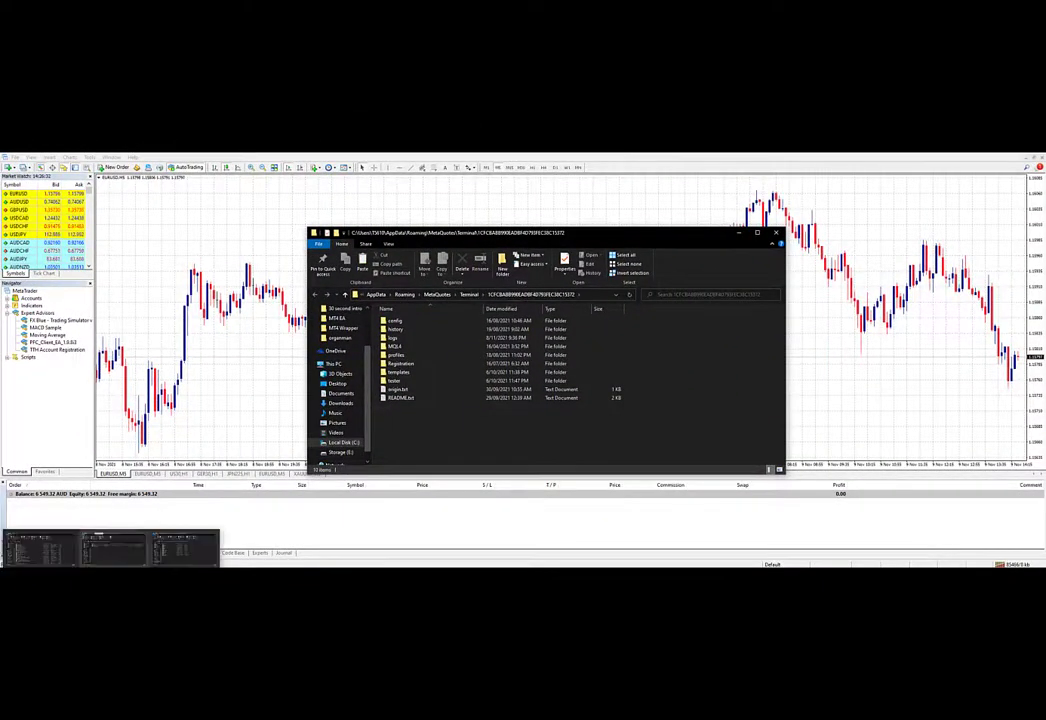
left_click(117, 540)
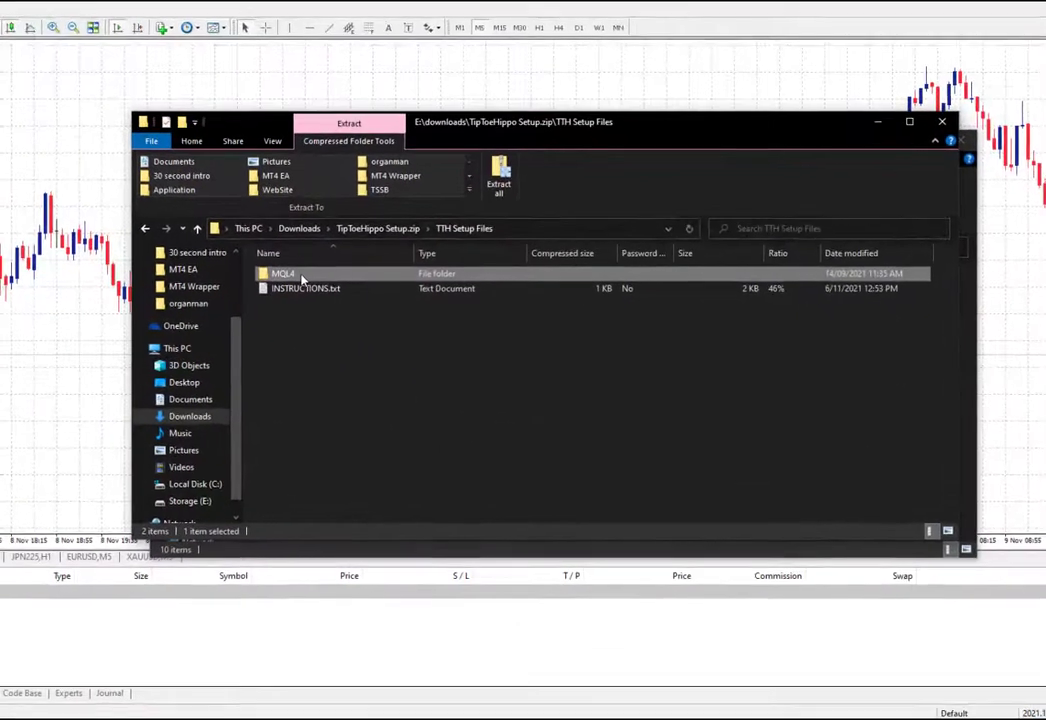
Step: Copy the TipToeHippo MQL4 folder and bring the data folder window to the front
right_click(395, 313)
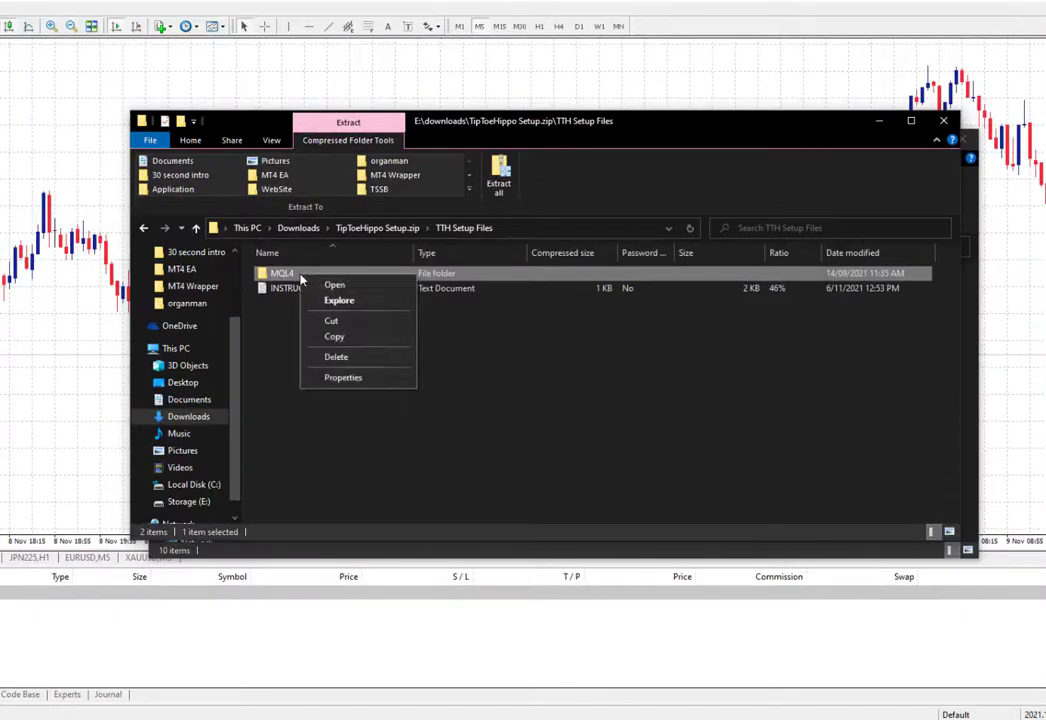
left_click(336, 337)
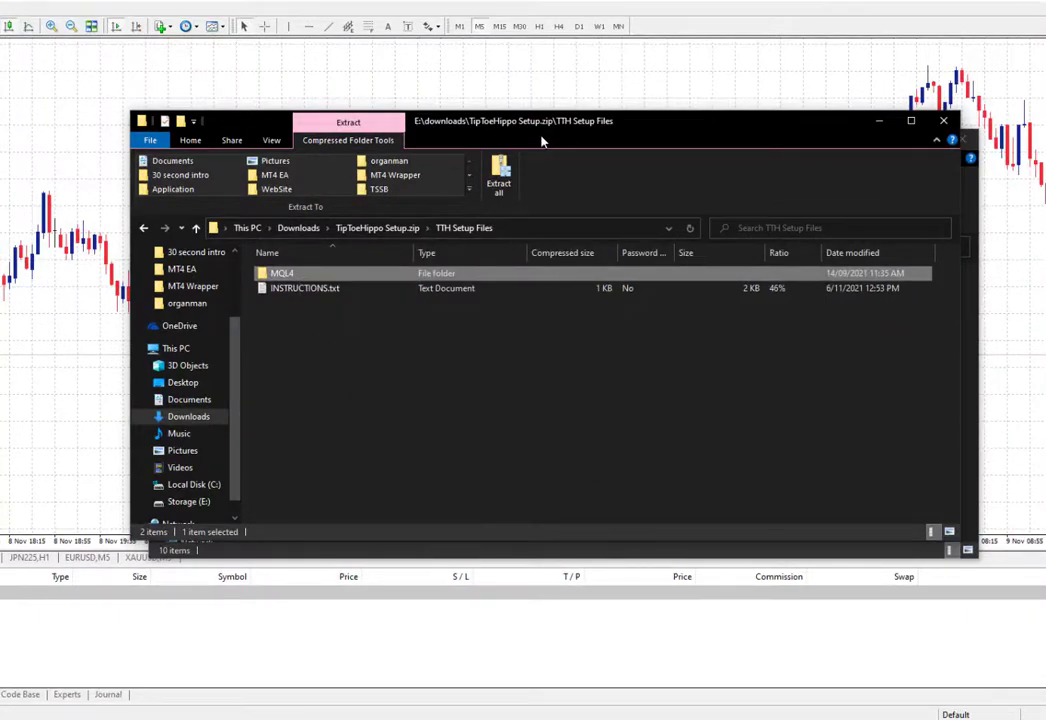
left_click_drag(557, 127, 739, 173)
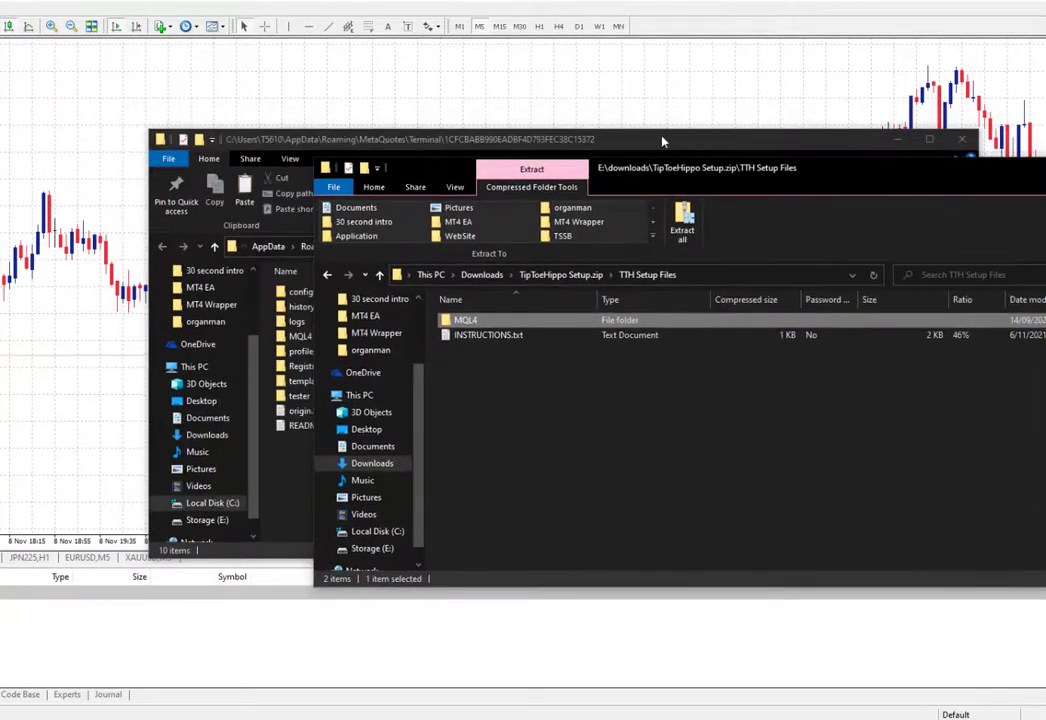
left_click_drag(662, 141, 478, 148)
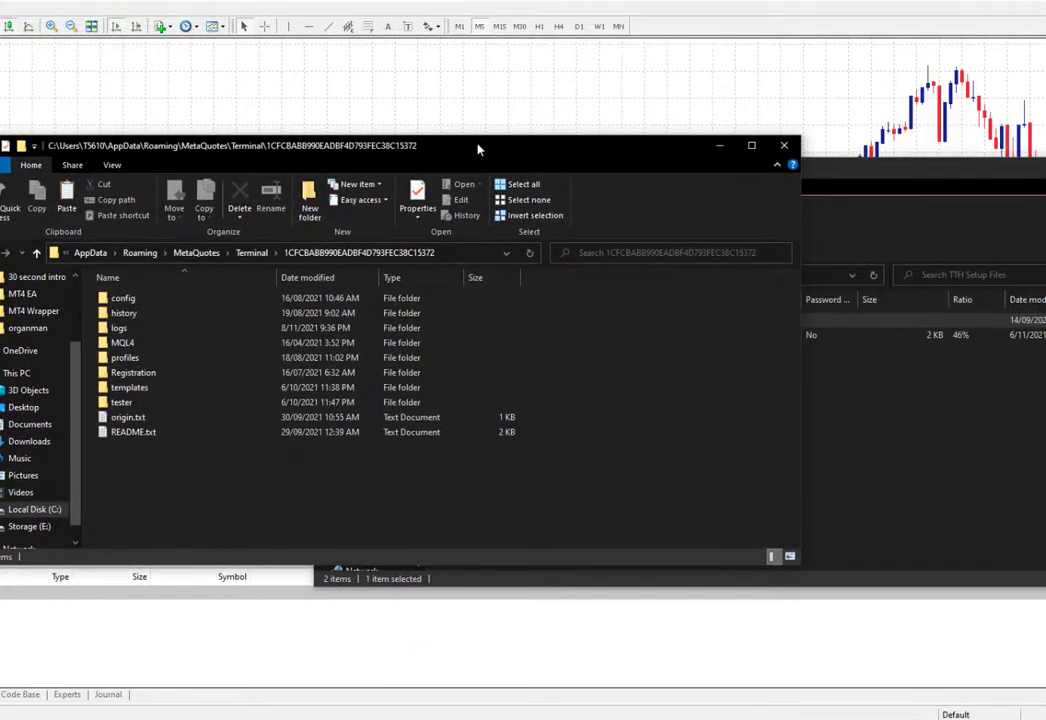
Step: Paste MQL4 into the data folder, confirm both merges, and replace the three same-named files
right_click(131, 490)
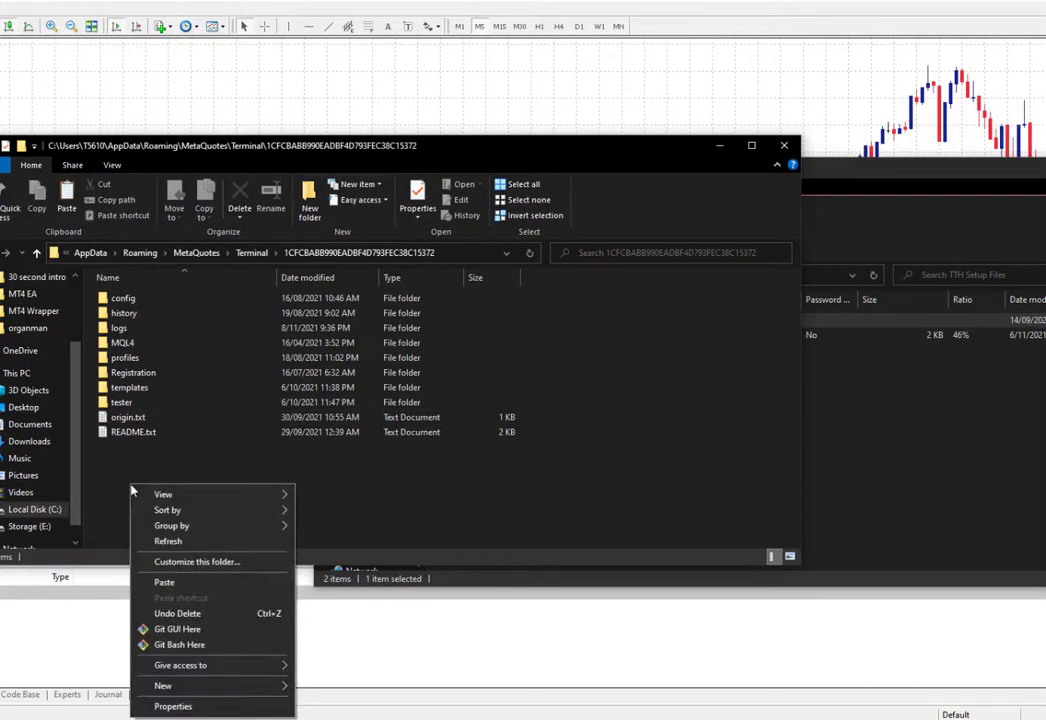
left_click(162, 582)
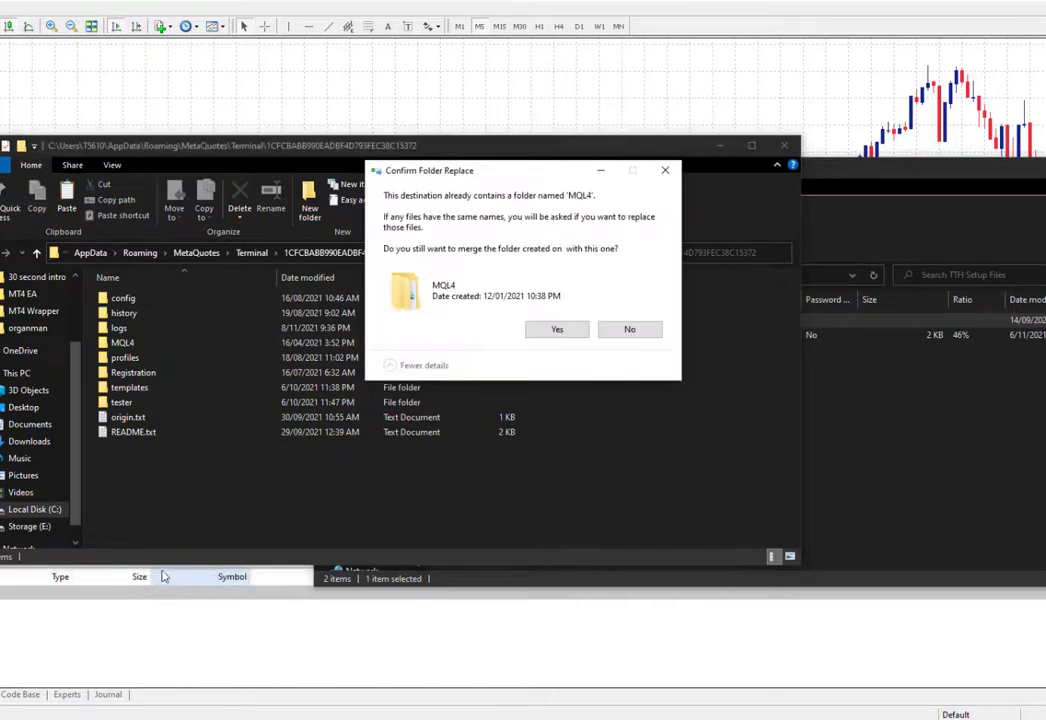
left_click(557, 332)
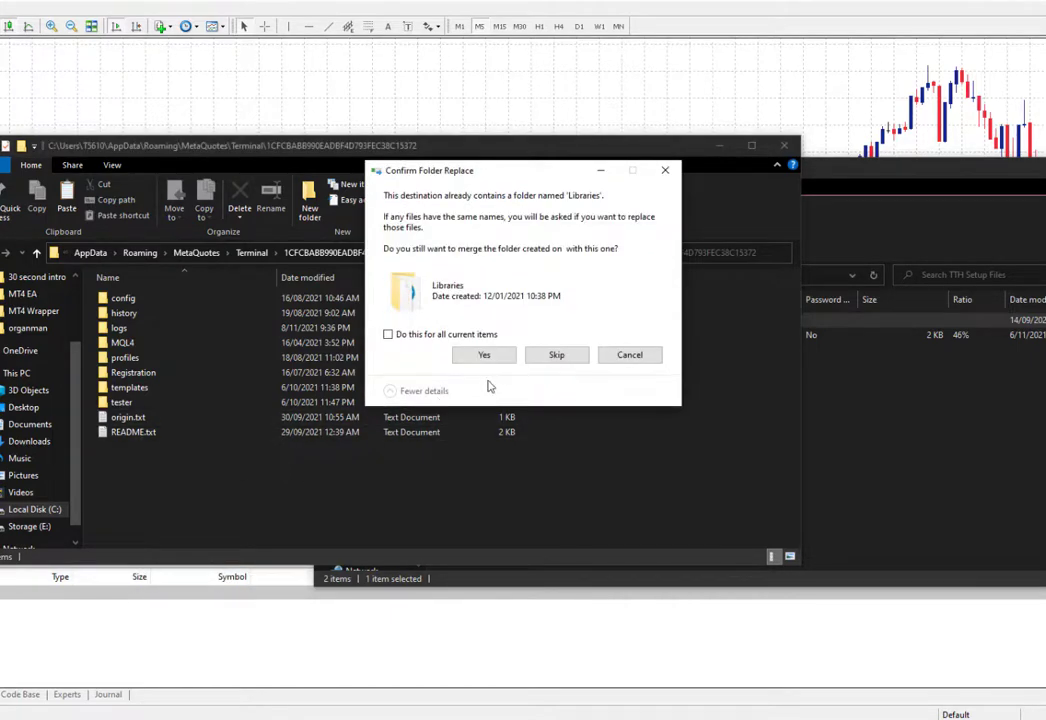
left_click(496, 359)
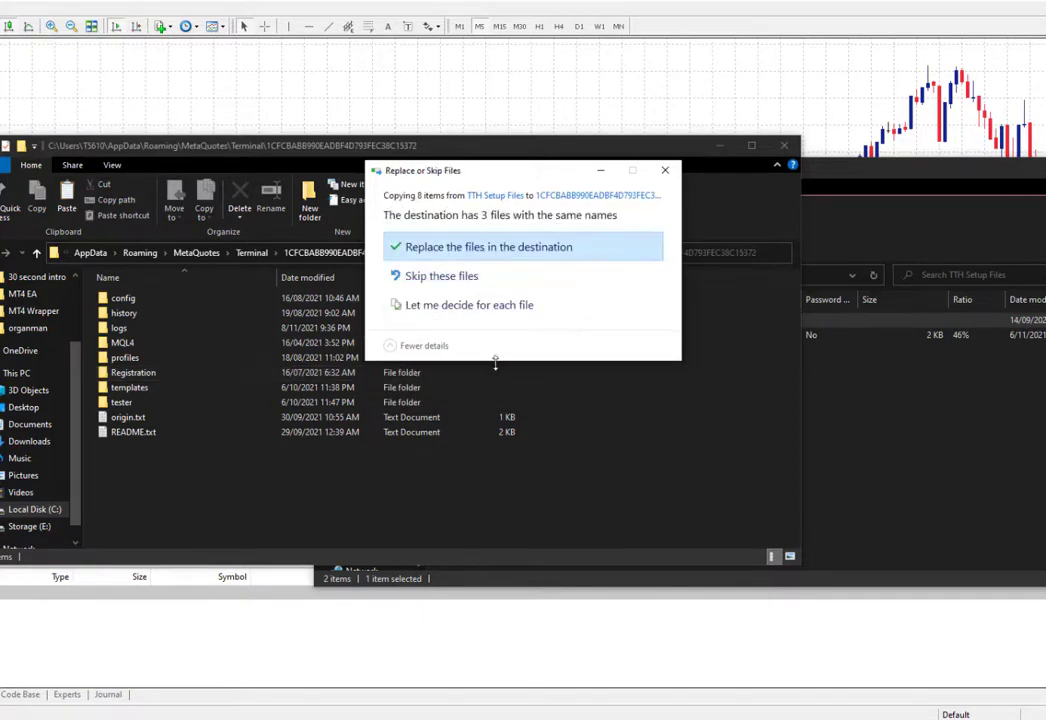
left_click(495, 248)
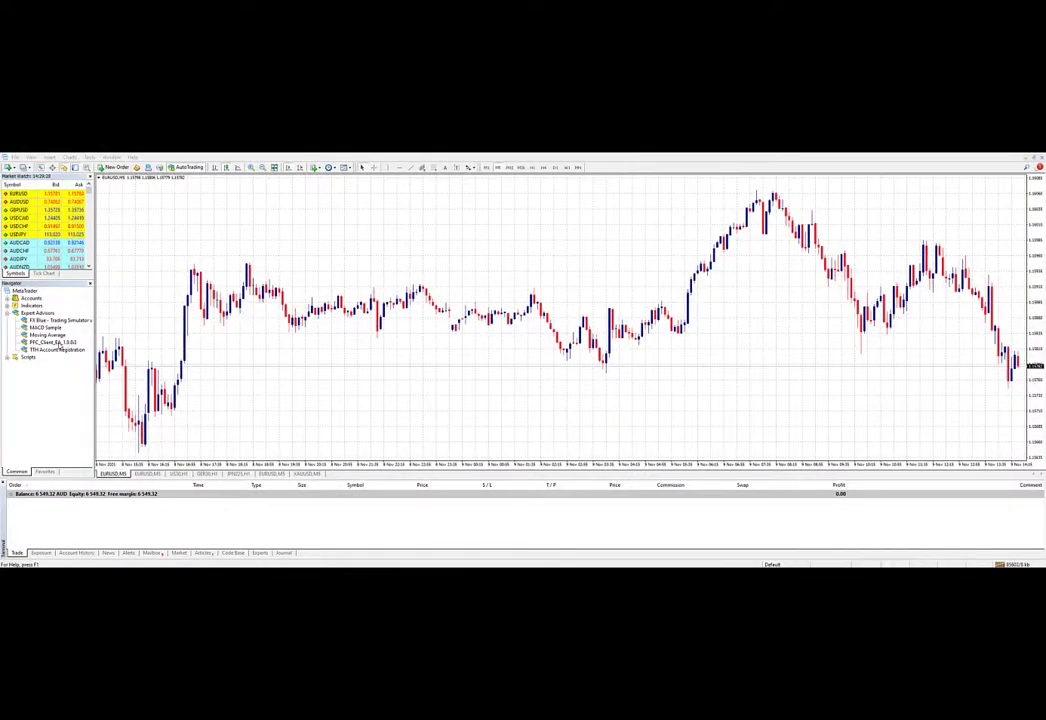
Step: Check both TipToeHippo EAs in the Navigator, show all Market Watch symbols, and review the View menu
left_click(59, 343)
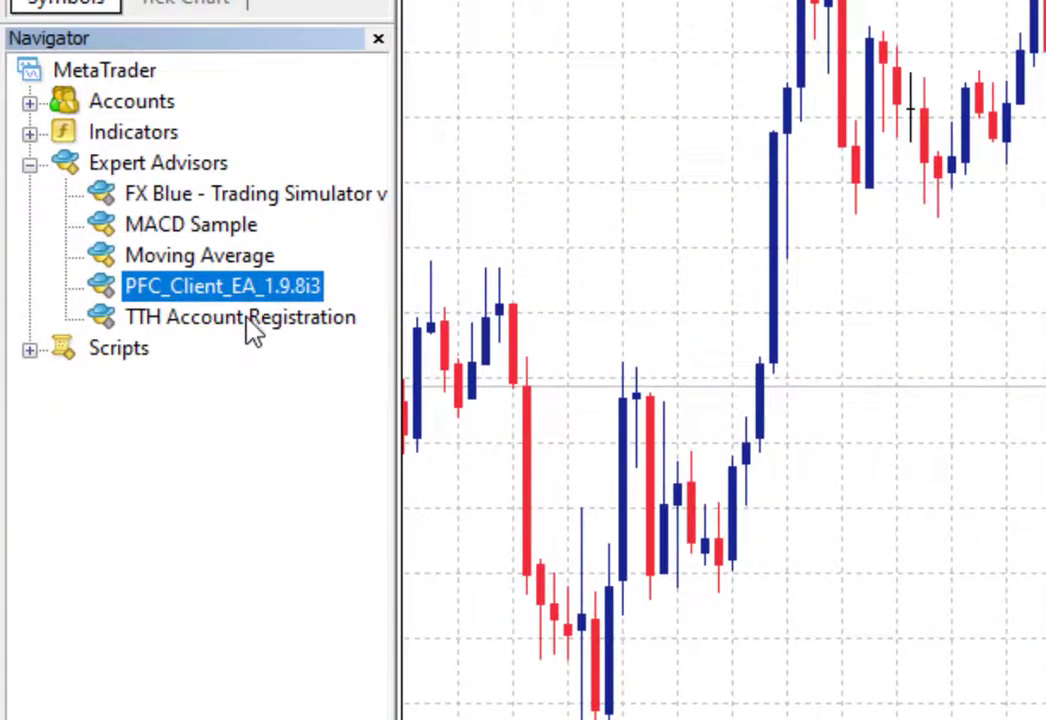
left_click(247, 322)
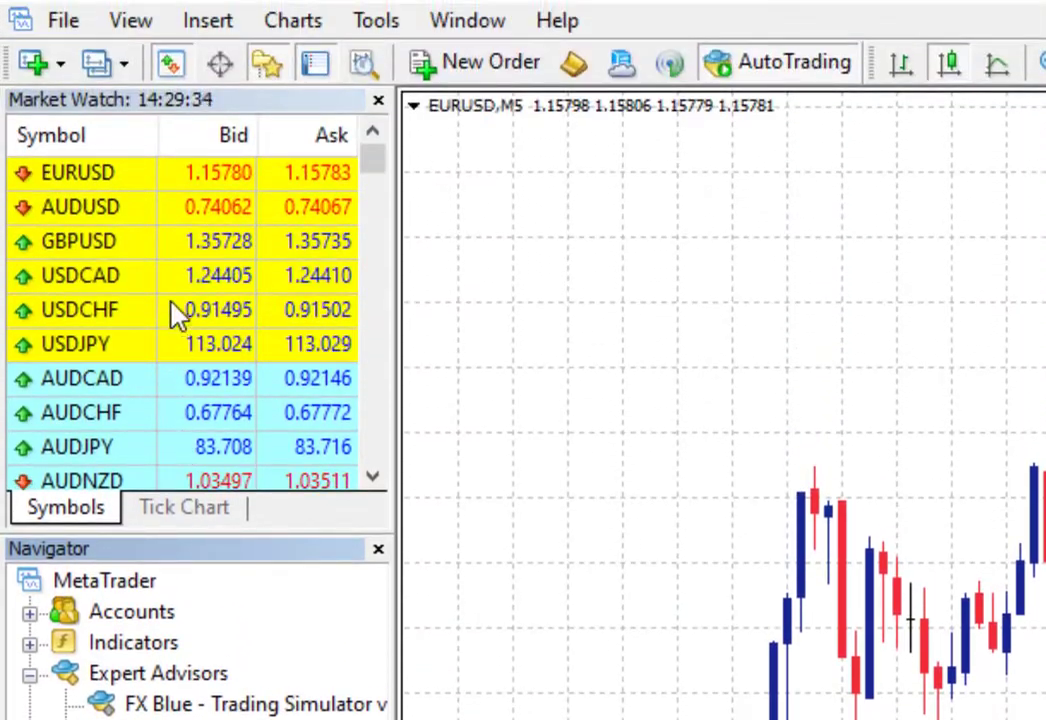
right_click(175, 306)
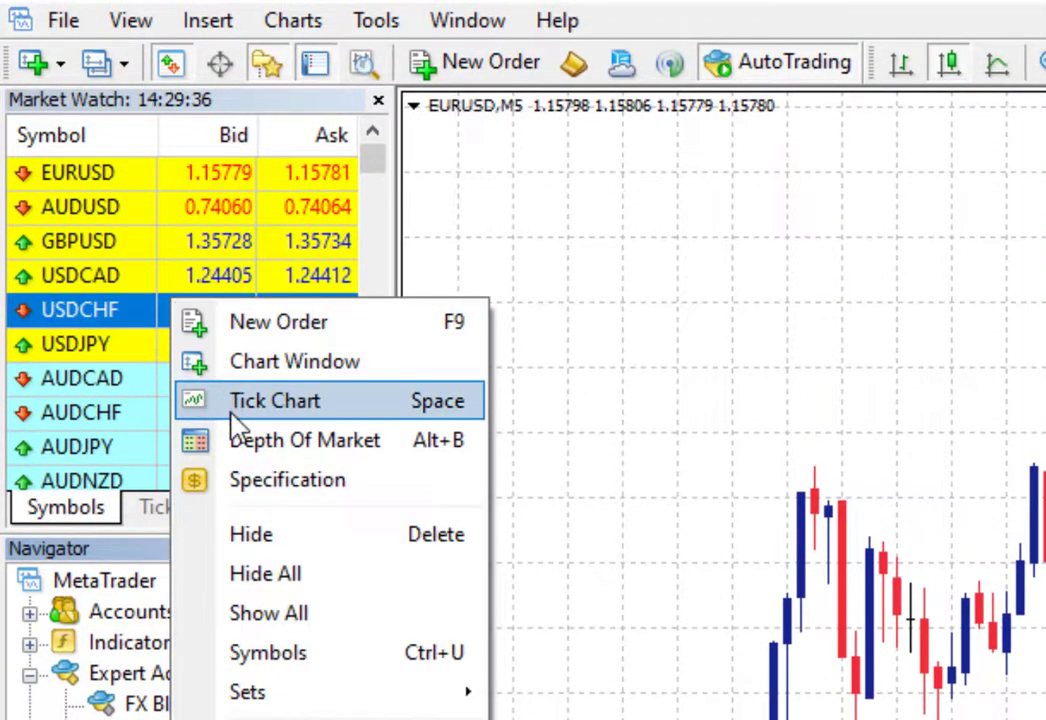
left_click(263, 630)
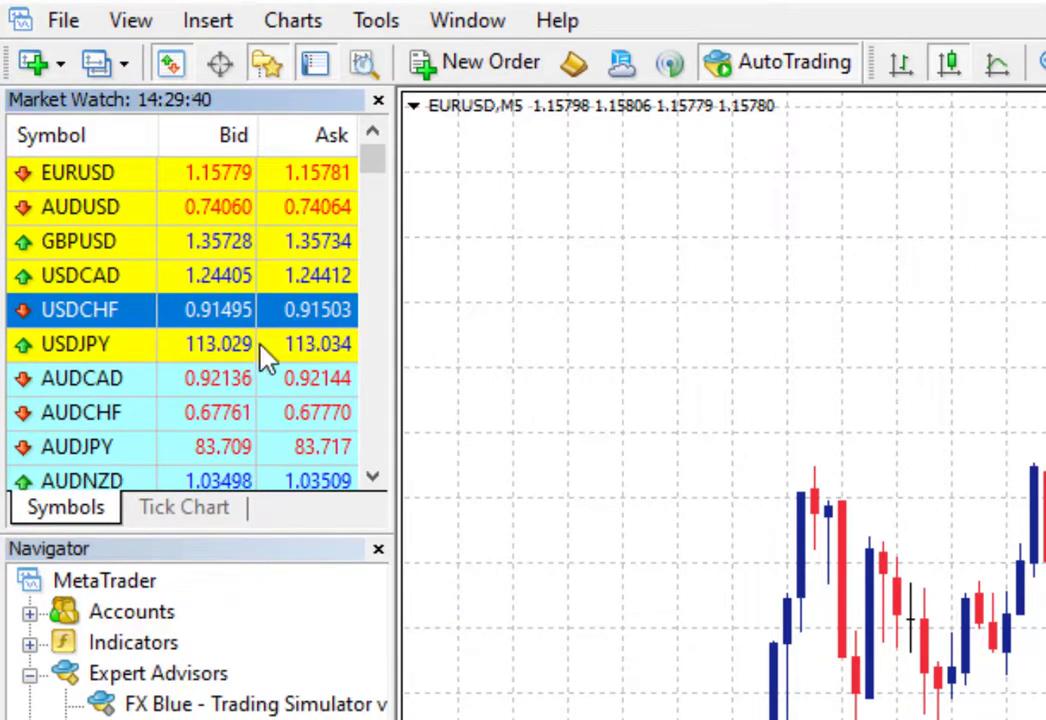
left_click(131, 20)
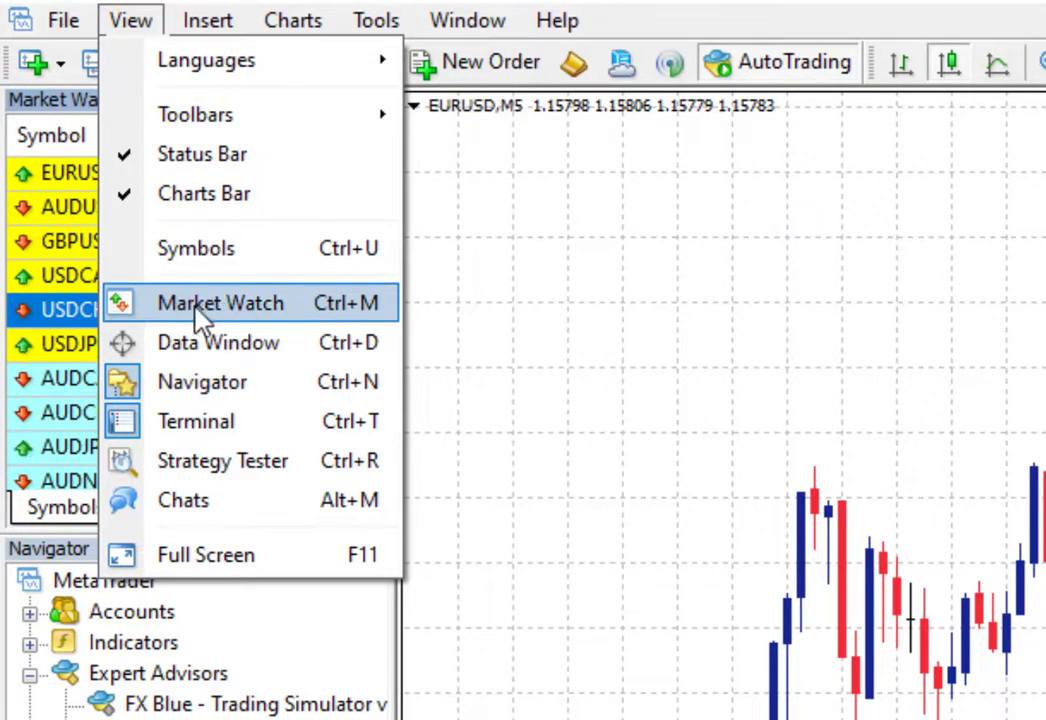
left_click(573, 262)
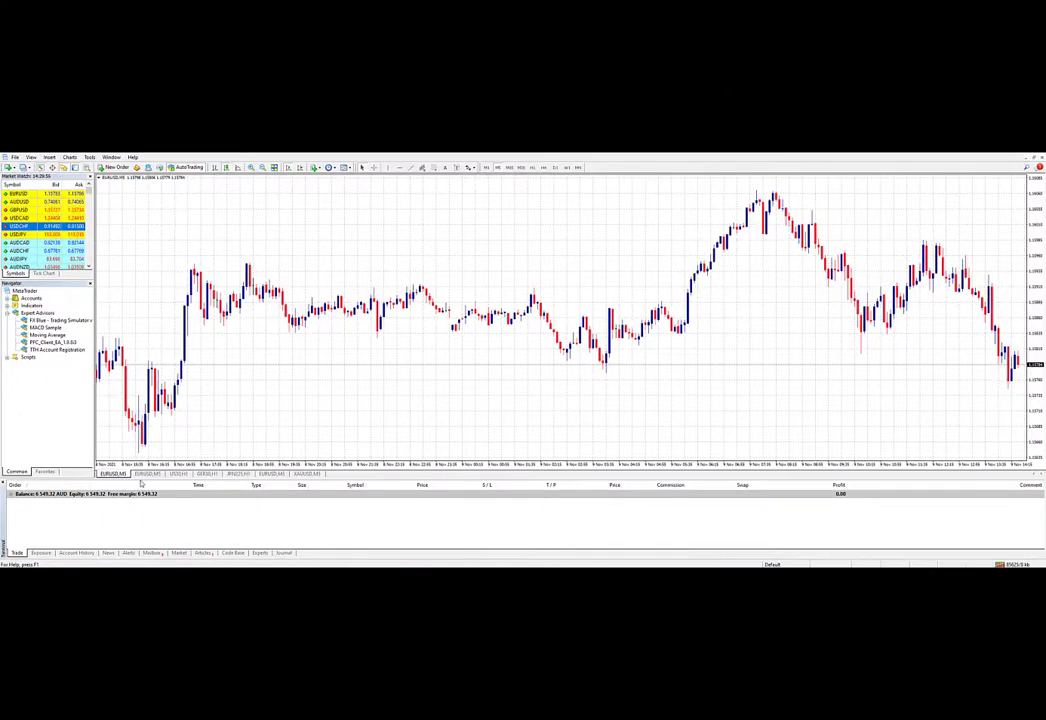
Step: Drag TTH Account Registration from the Navigator onto the EURUSD M5 chart
left_click(139, 476)
left_click(121, 475)
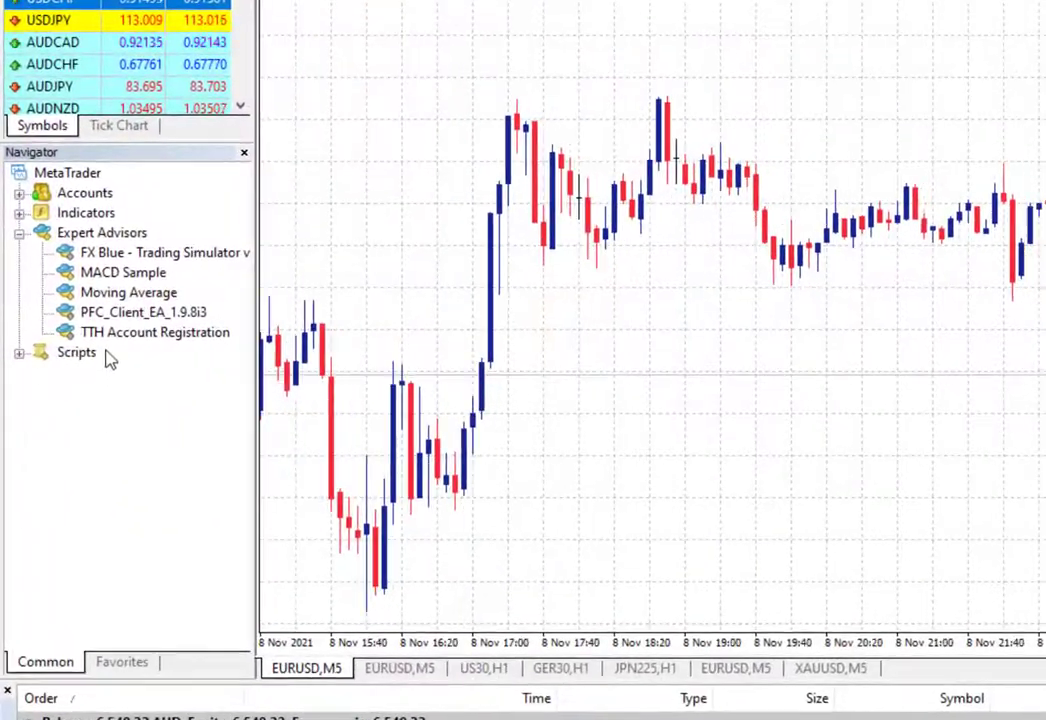
left_click(62, 348)
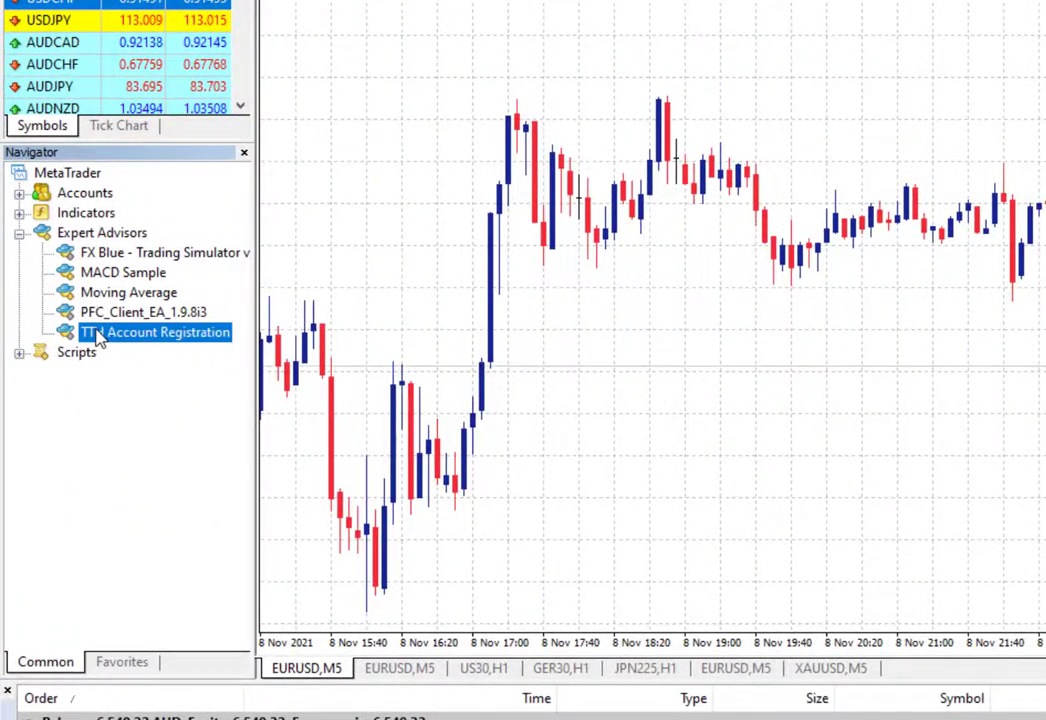
left_click_drag(101, 341, 221, 352)
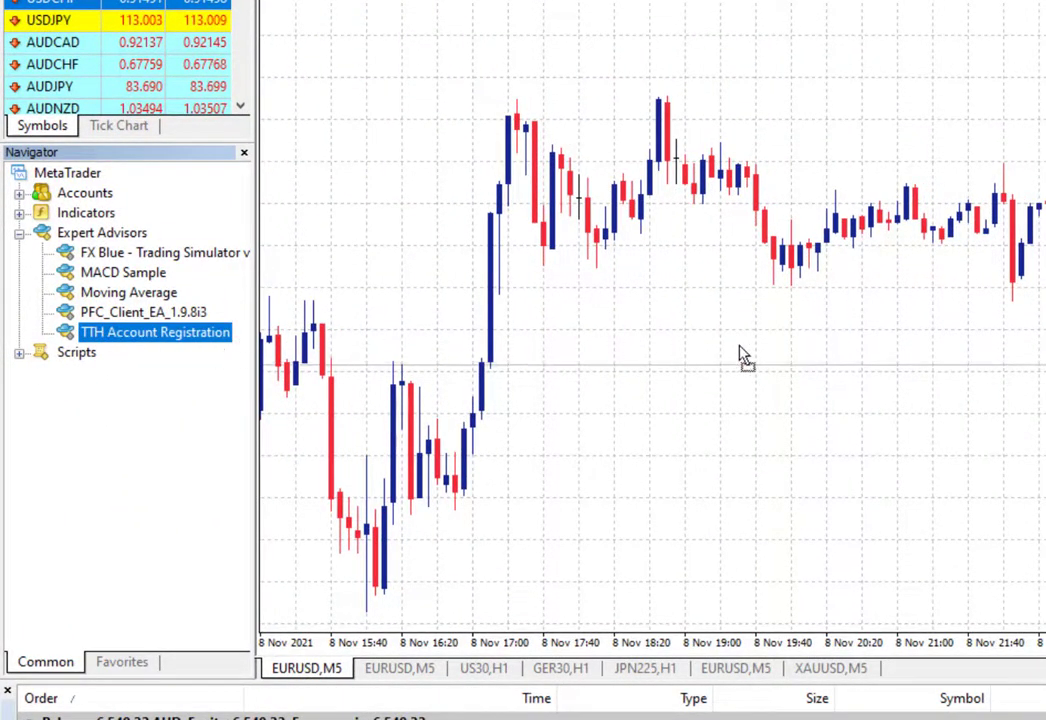
left_click_drag(745, 358, 1004, 357)
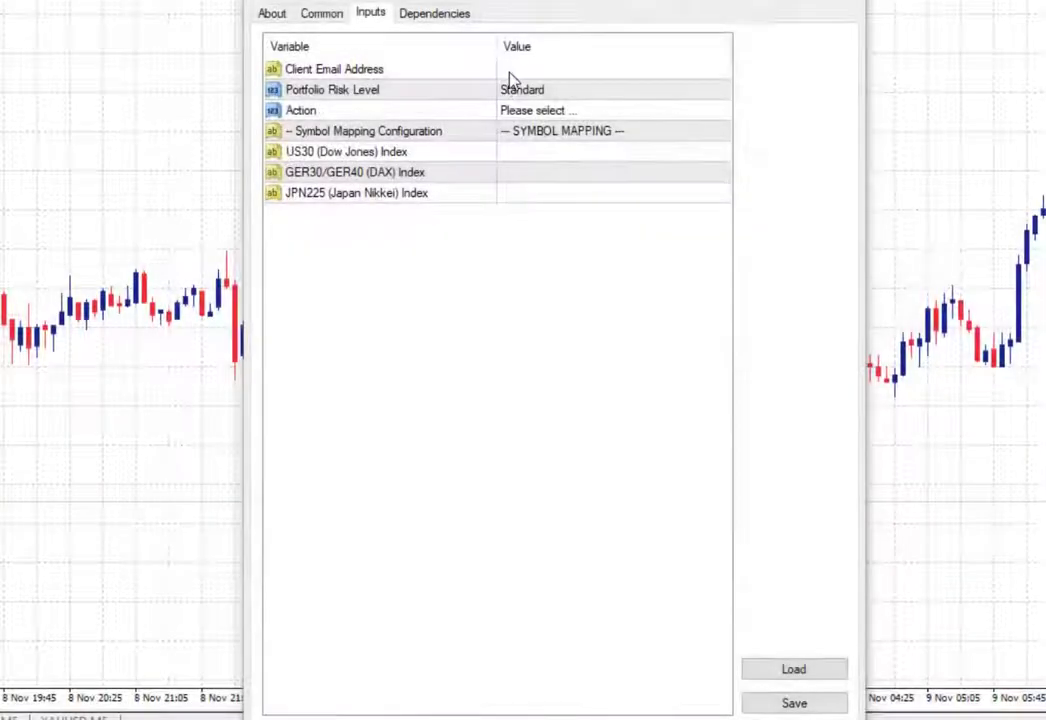
Step: Enter the client's email address and keep Portfolio Risk Level at Standard
left_click(513, 72)
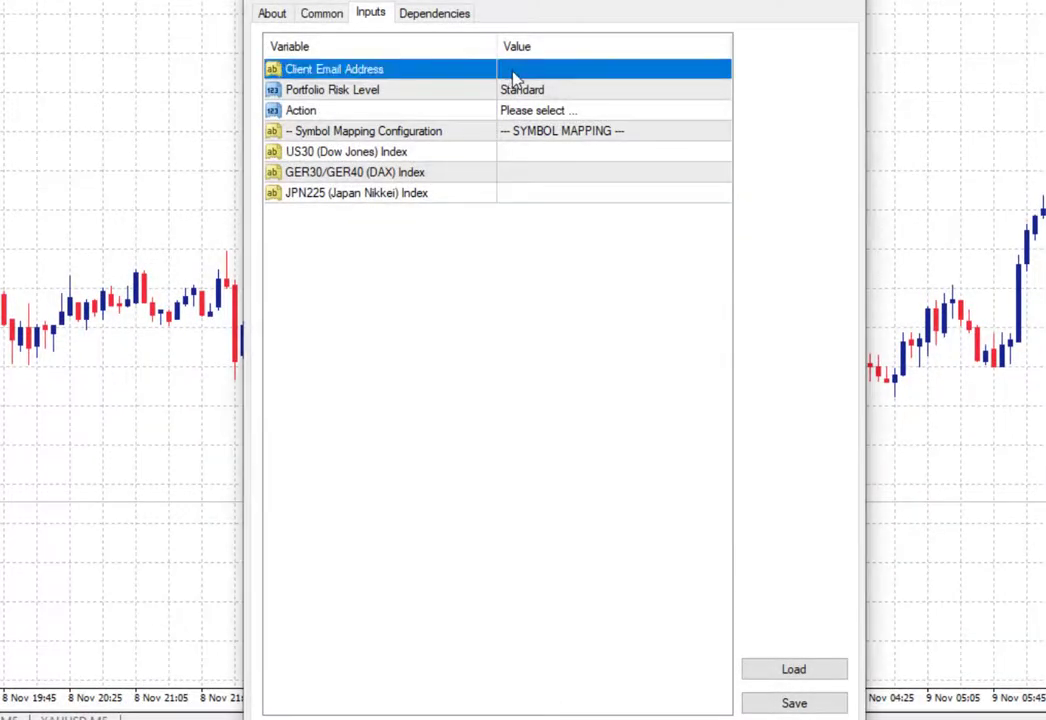
left_click(517, 70)
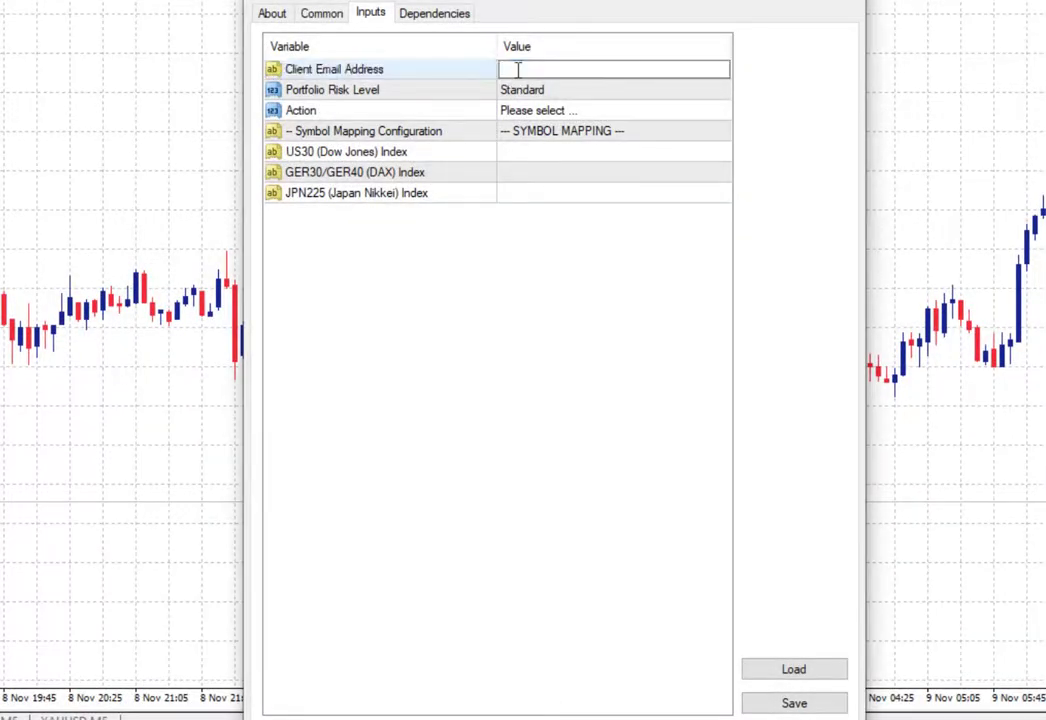
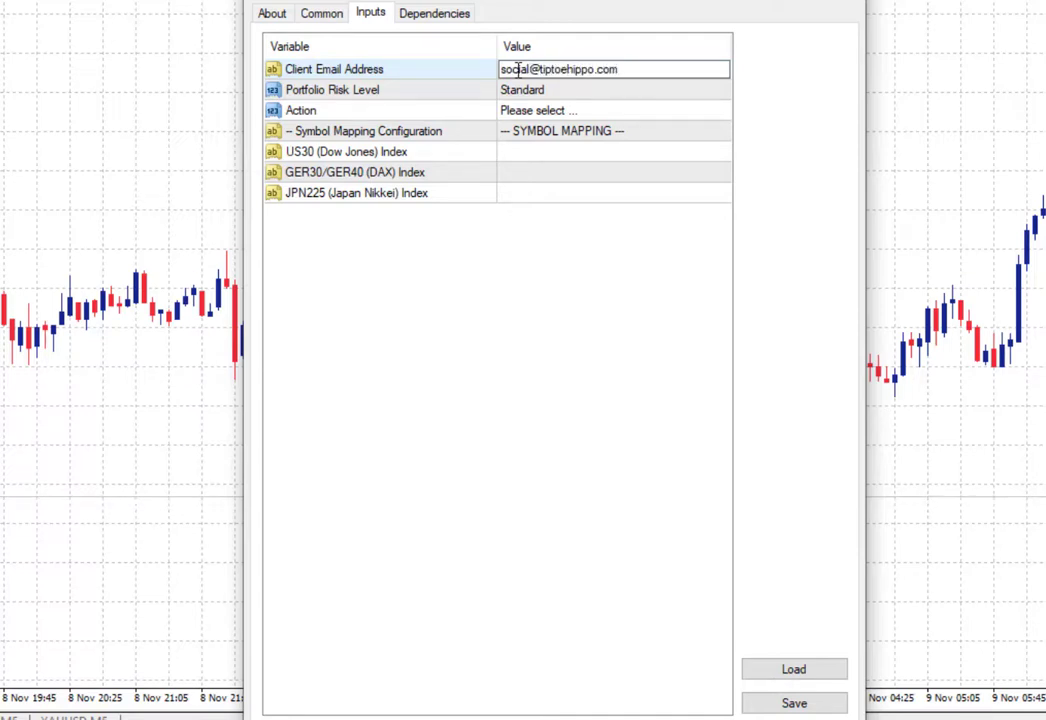
left_click(540, 94)
left_click(540, 94)
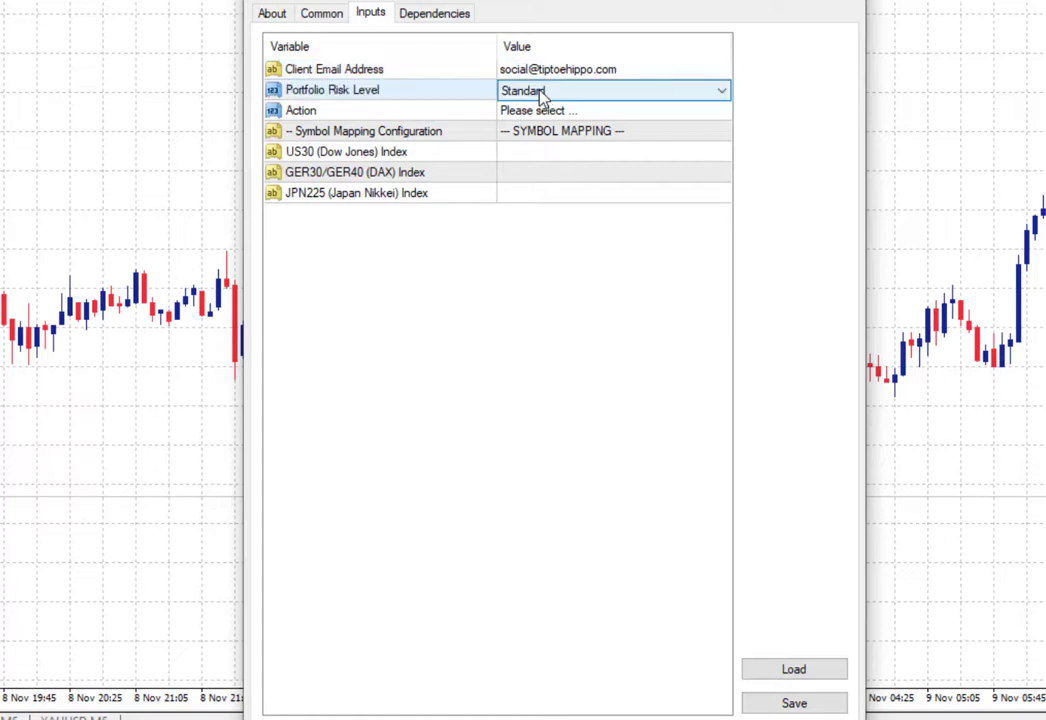
left_click(540, 94)
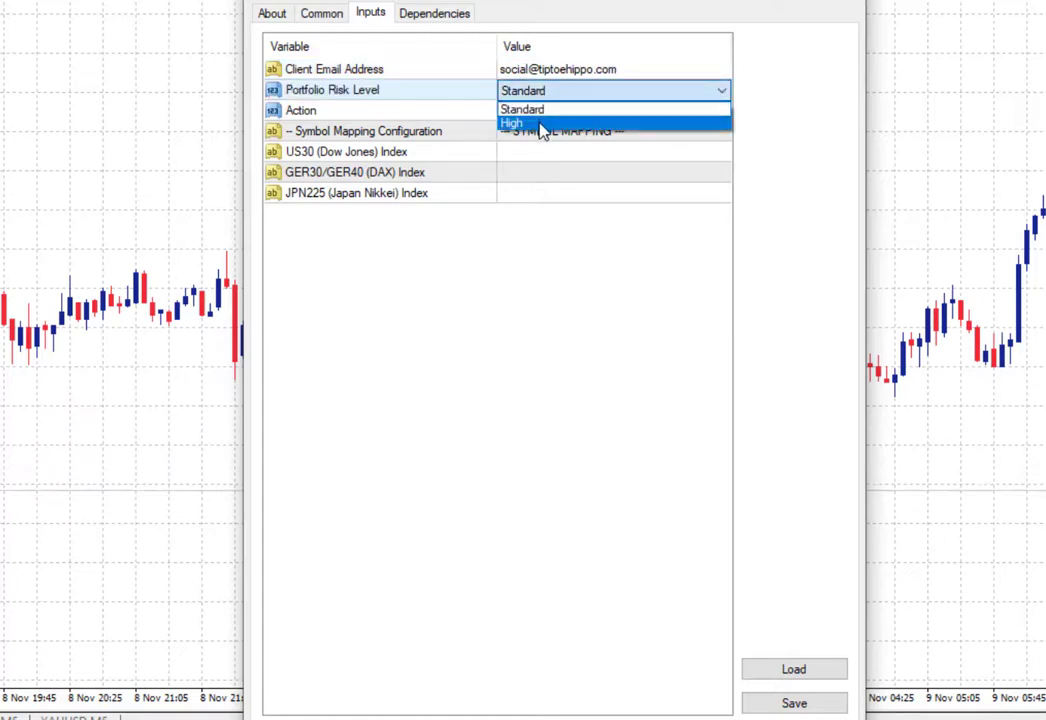
left_click(543, 111)
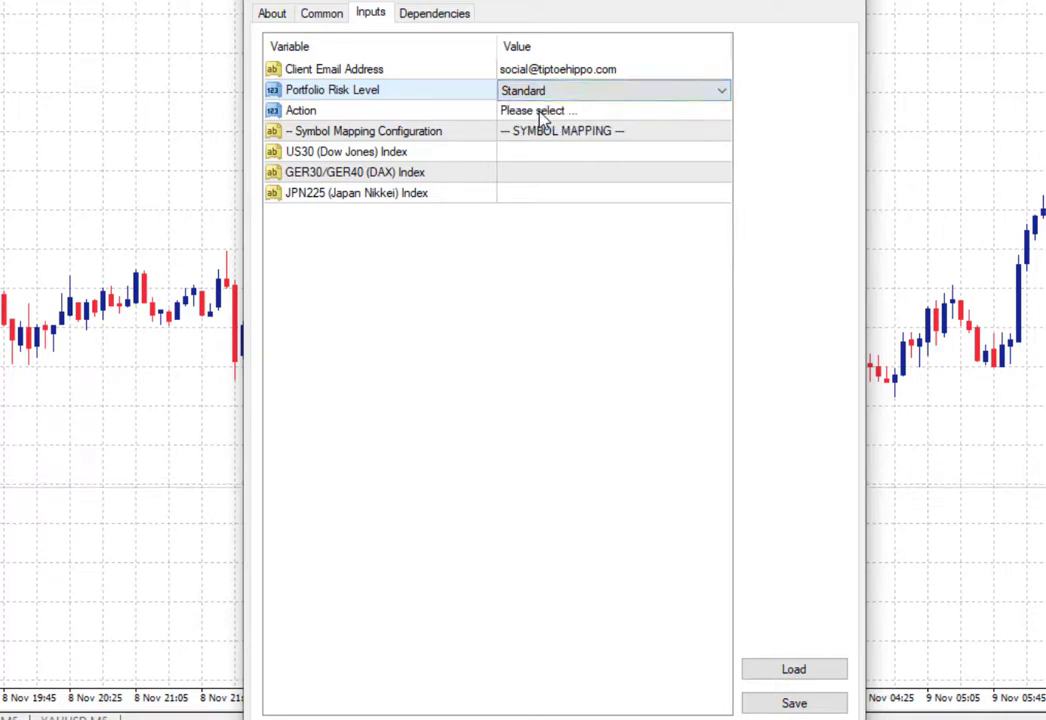
Step: Set Action to Account Registration and begin editing the US30 index value
left_click(547, 112)
left_click(547, 112)
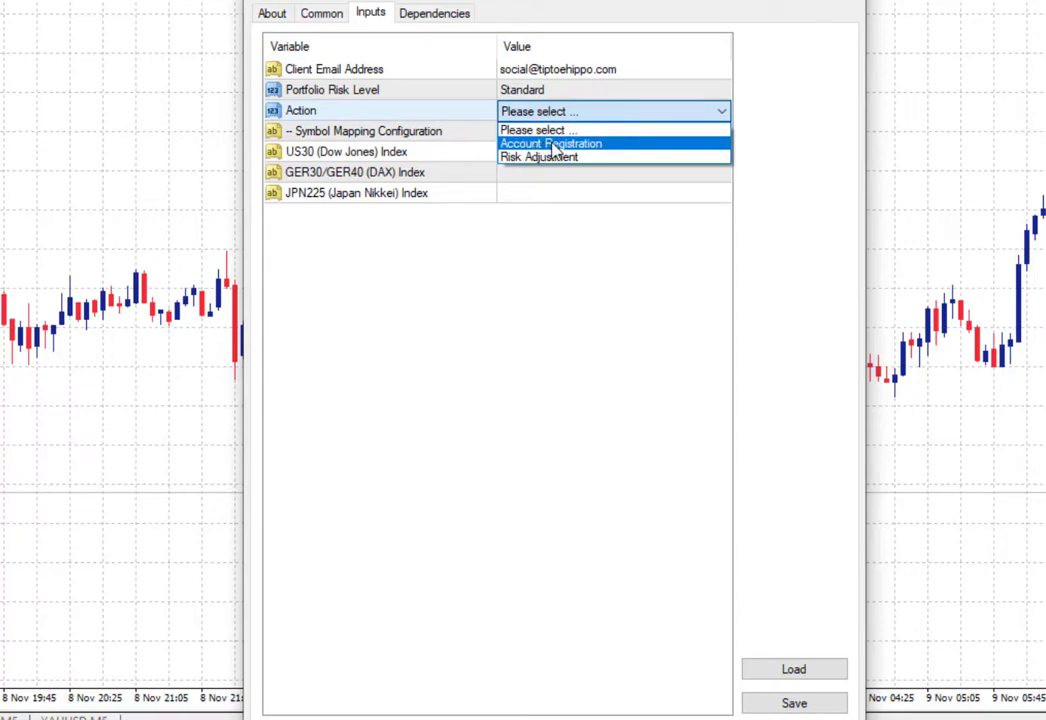
left_click(555, 144)
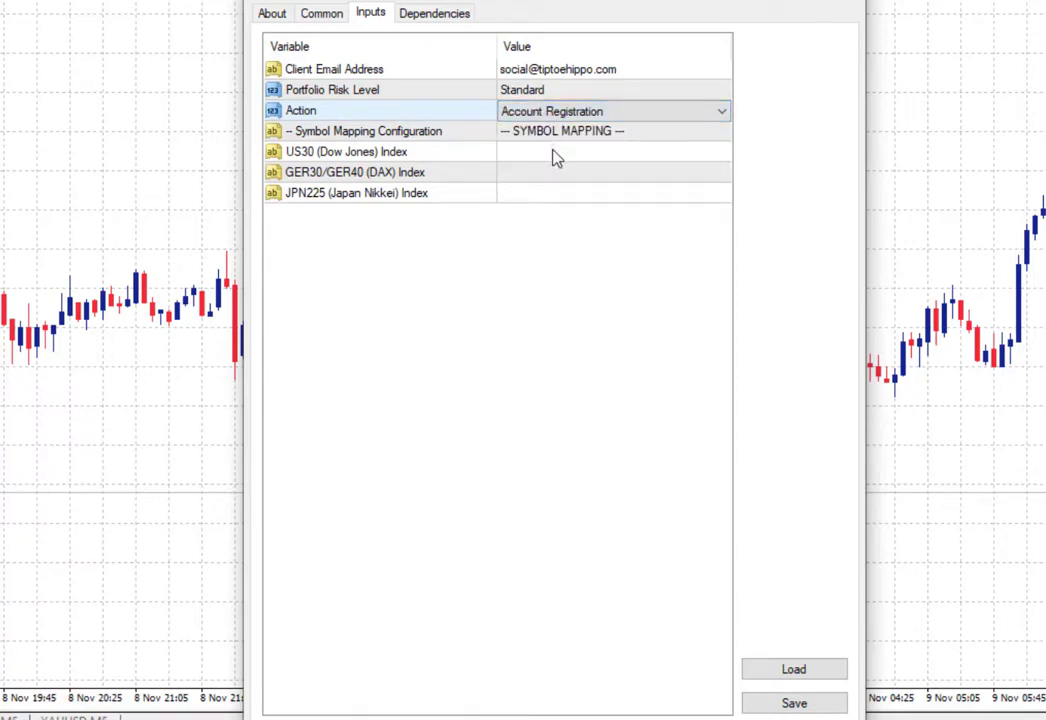
left_click(555, 158)
left_click(554, 155)
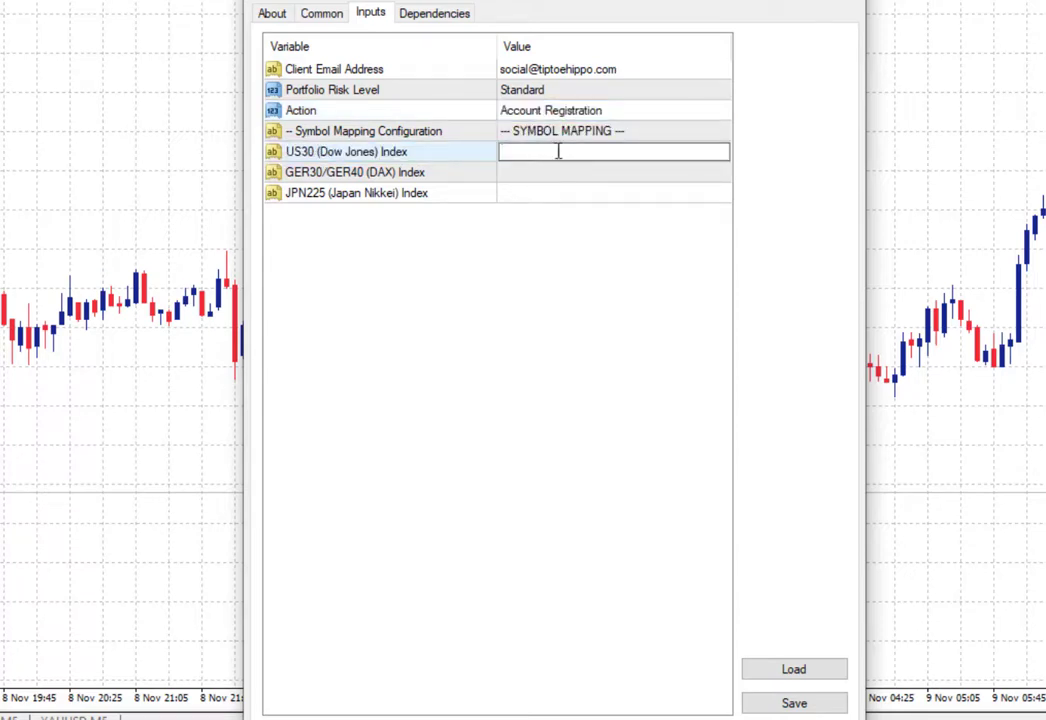
Step: Map the Dow Jones index to US30 and the DAX to GER30, and start the Nikkei value with JPN
type("US30")
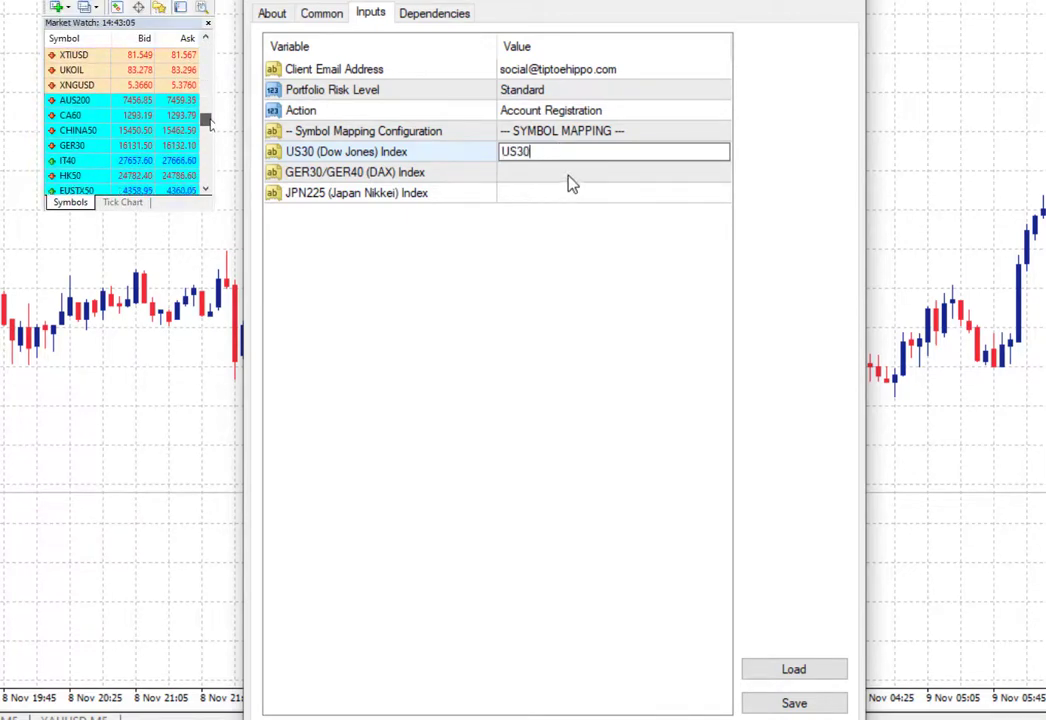
double_click(572, 174)
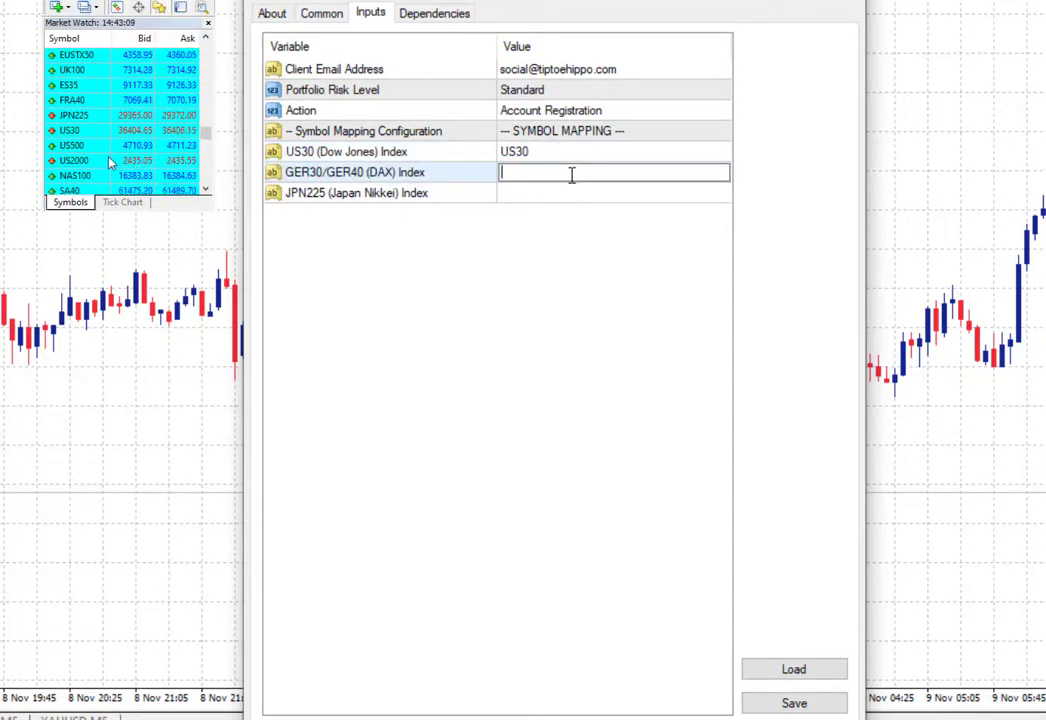
type("GER")
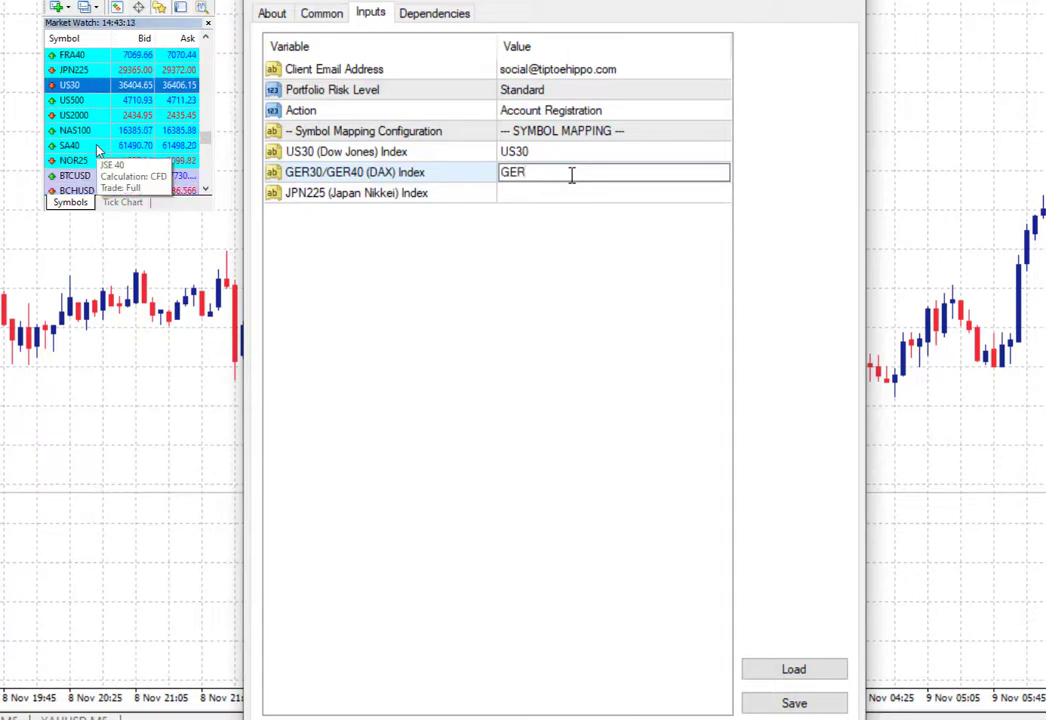
type("30")
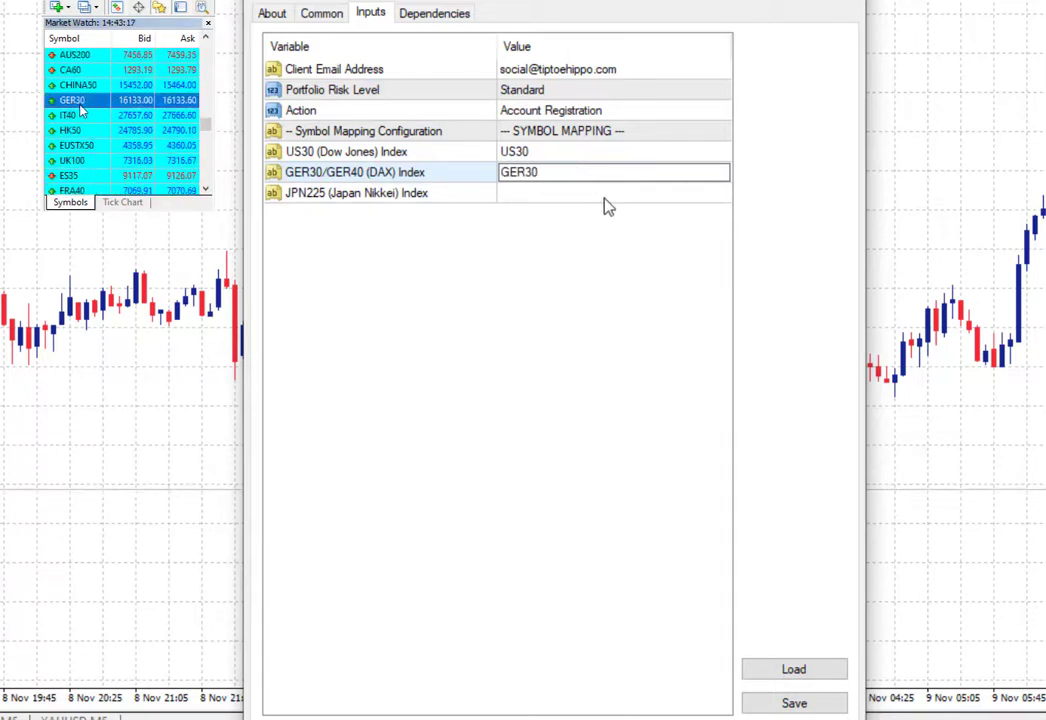
double_click(607, 196)
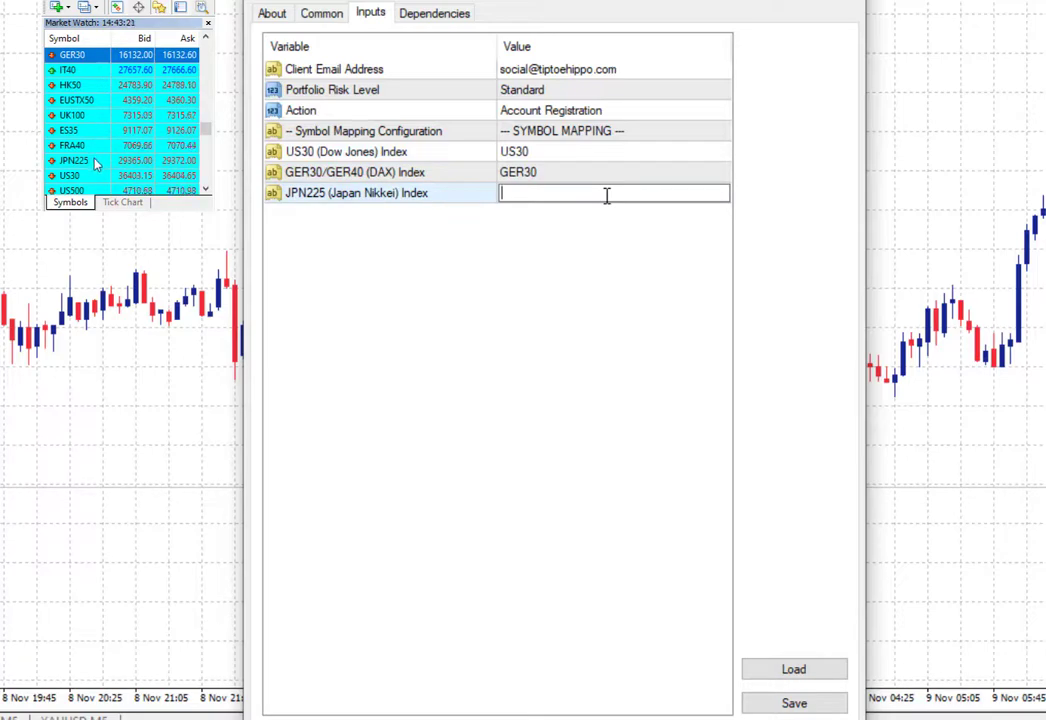
type("JPN")
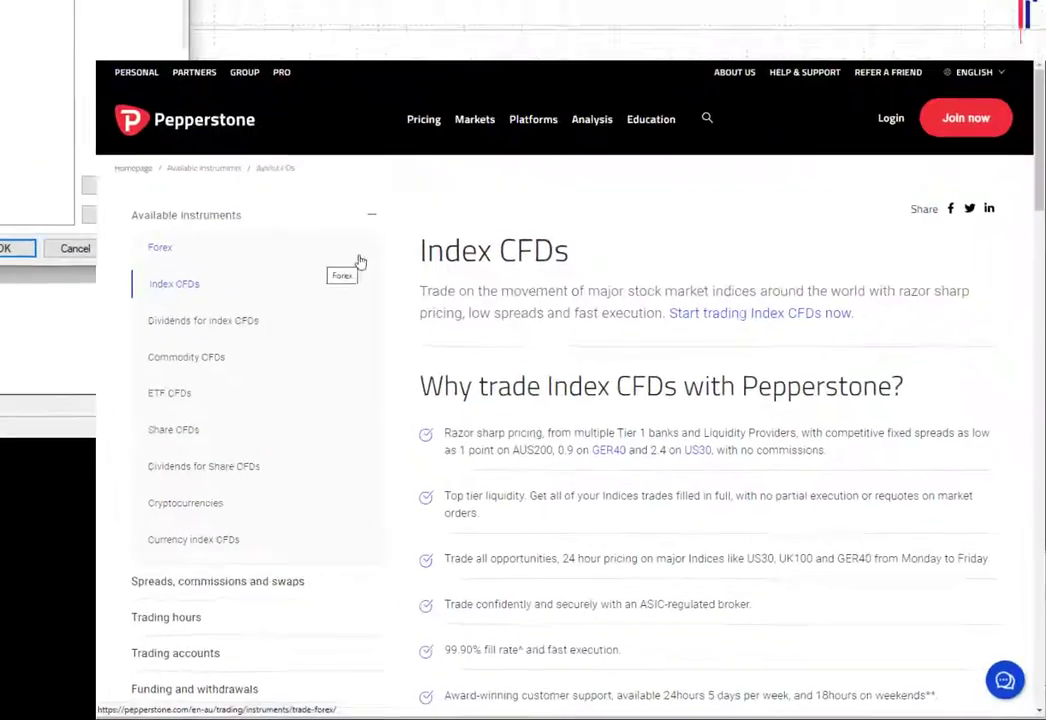
scroll(548, 257, "down", 10)
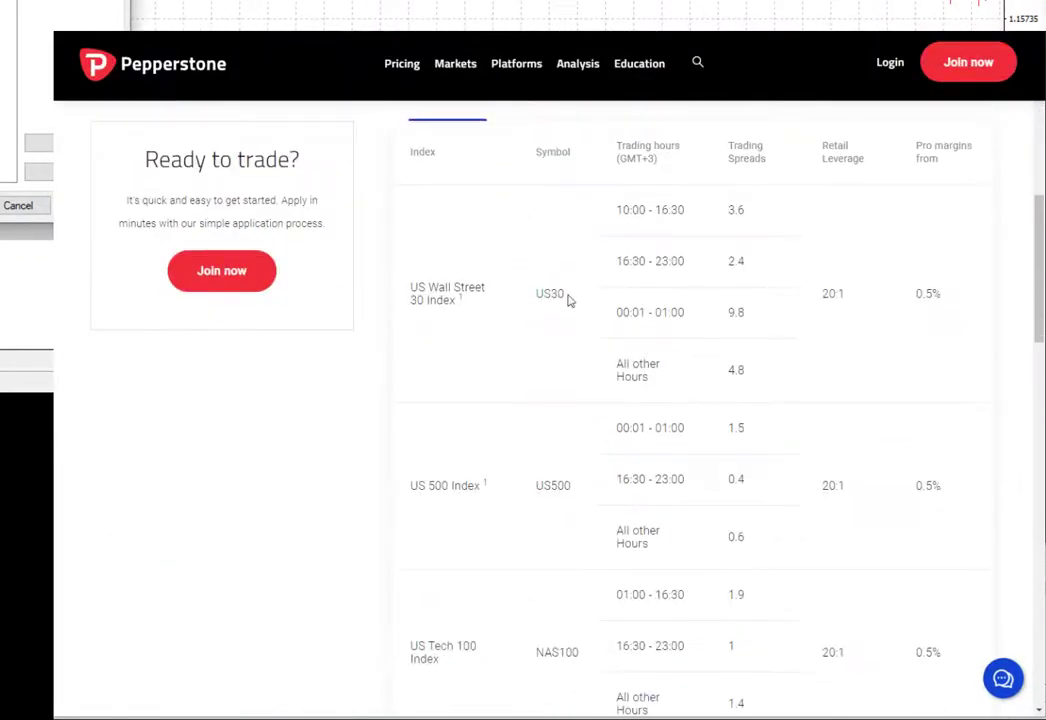
Step: Review Pepperstone's index spreads table on the APAC and Africa tab
left_click_drag(566, 297, 412, 291)
left_click(430, 300)
scroll(432, 301, "down", 3)
scroll(480, 303, "up", 5)
left_click(545, 304)
Step: Check the UK and Europe index symbols, then start a live chat with the broker
scroll(560, 320, "down", 1)
left_click_drag(594, 481, 525, 404)
left_click(693, 200)
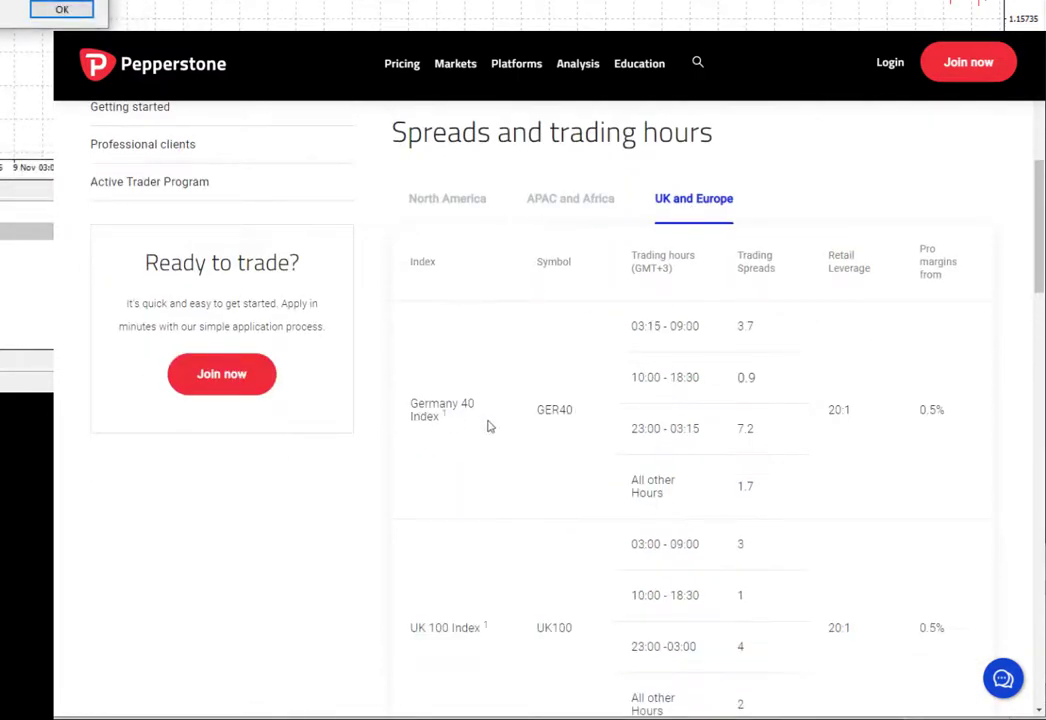
left_click(1003, 678)
left_click(950, 633)
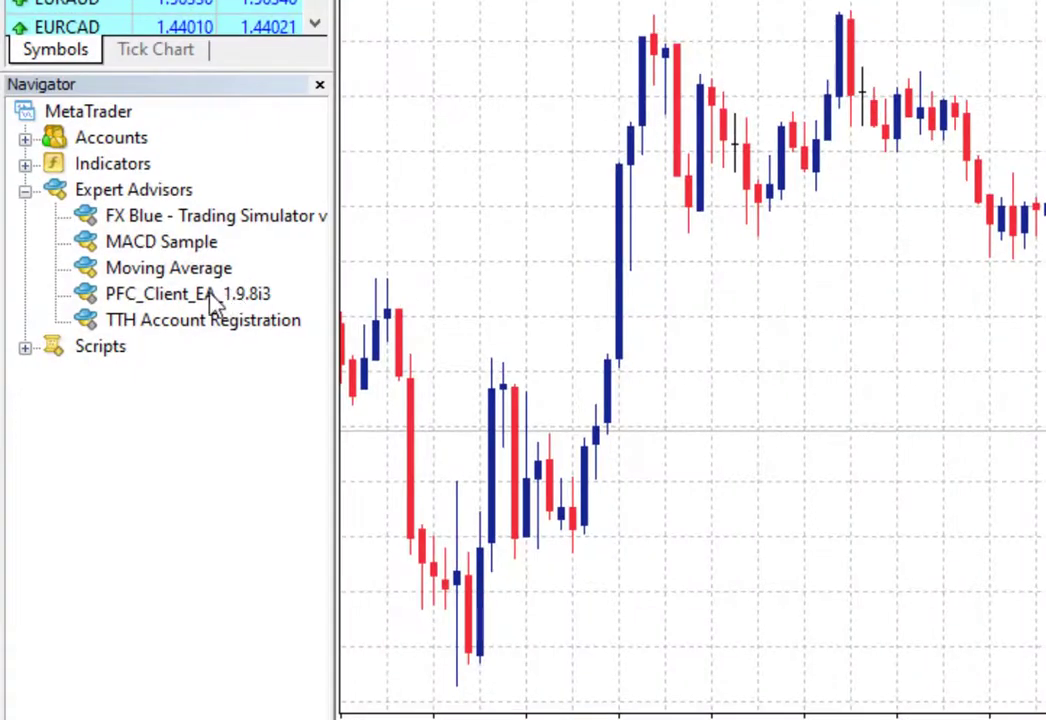
Step: Attach PFC_Client_EA to the price chart and paste the password into its Password input
left_click_drag(210, 295, 669, 204)
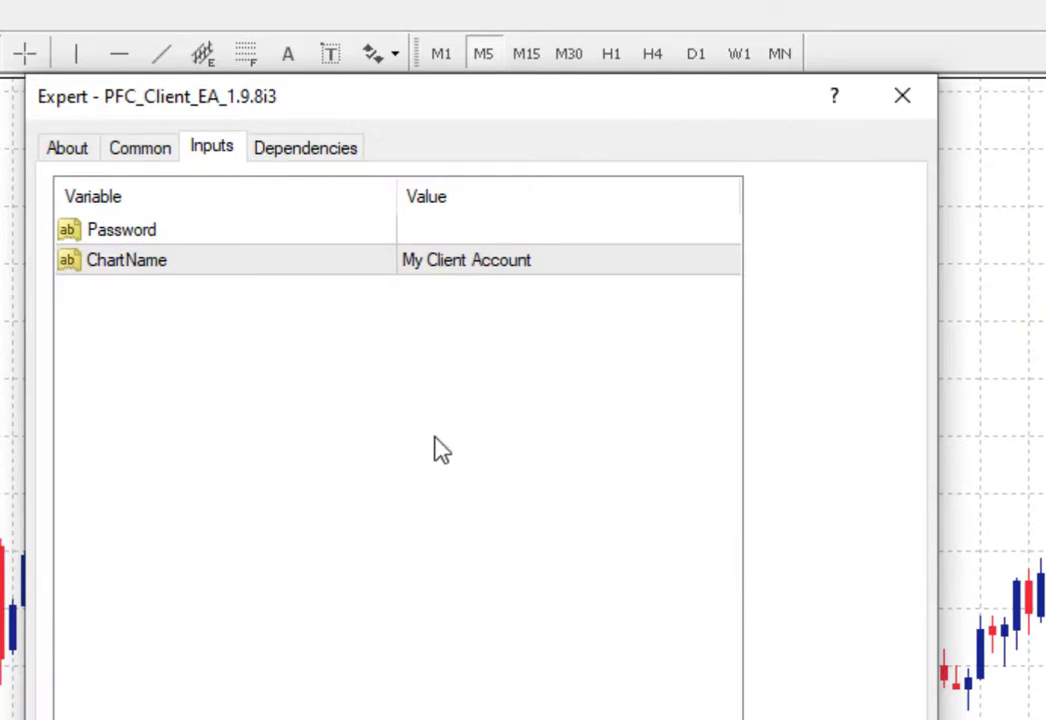
double_click(458, 231)
right_click(458, 233)
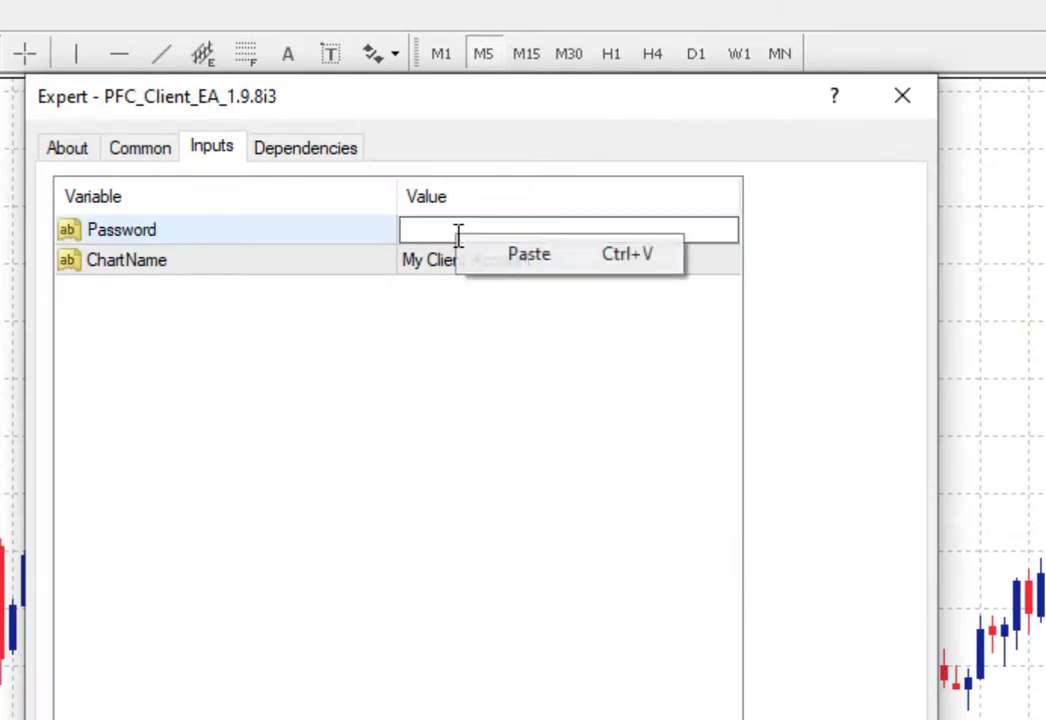
left_click(494, 271)
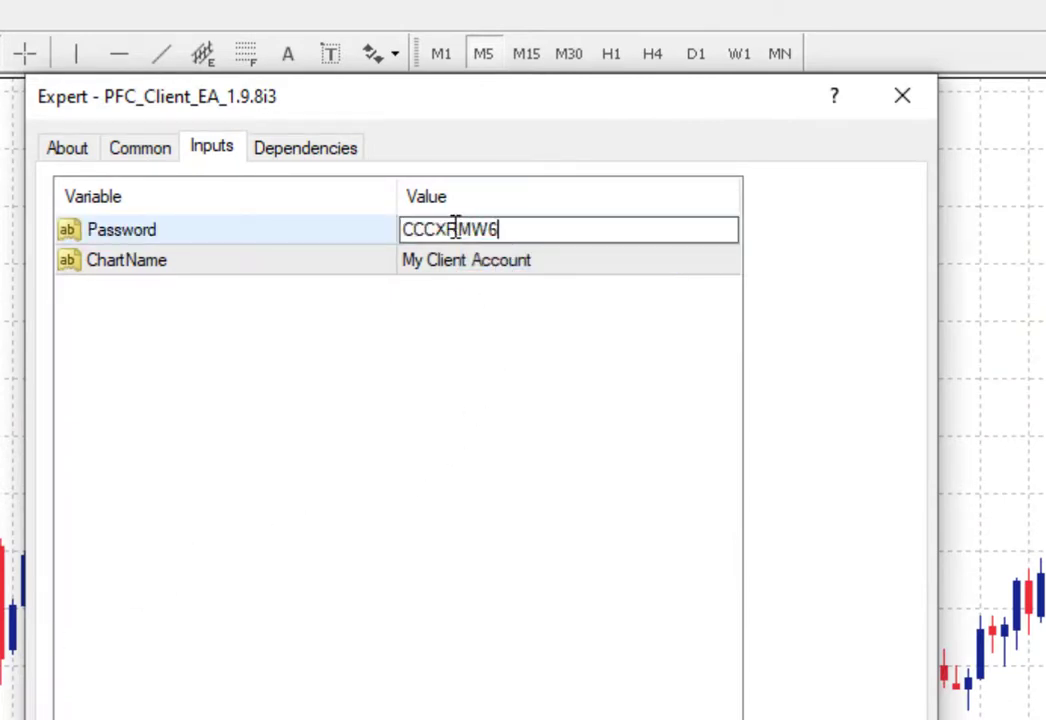
left_click(484, 276)
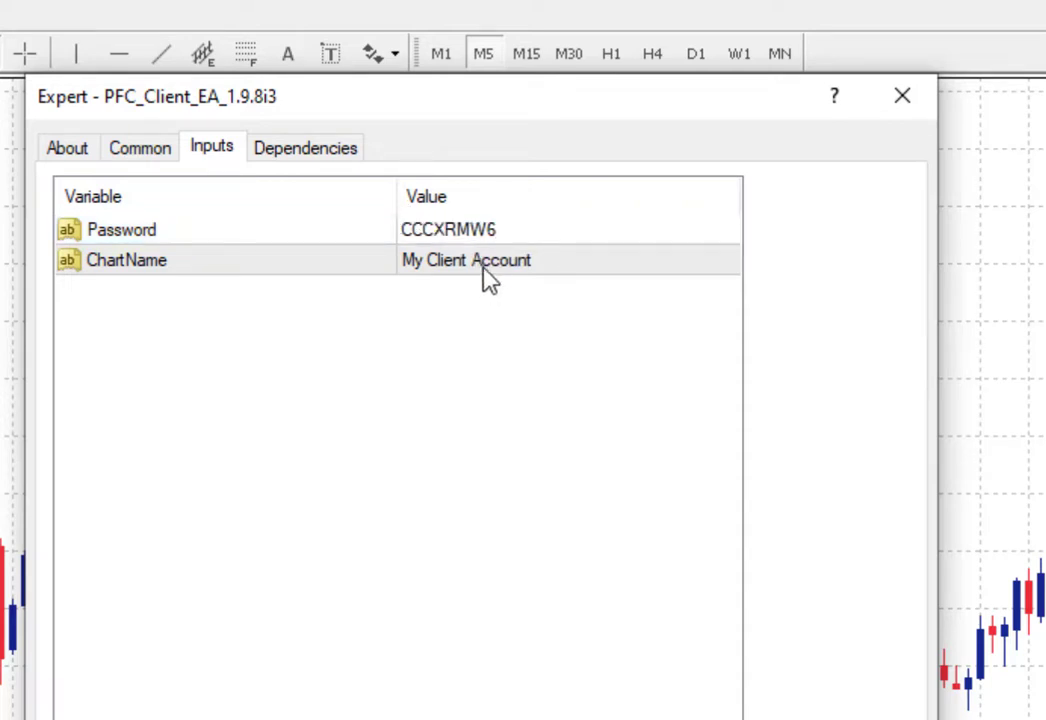
Step: Change the ChartName input to TipToeHippo
double_click(484, 271)
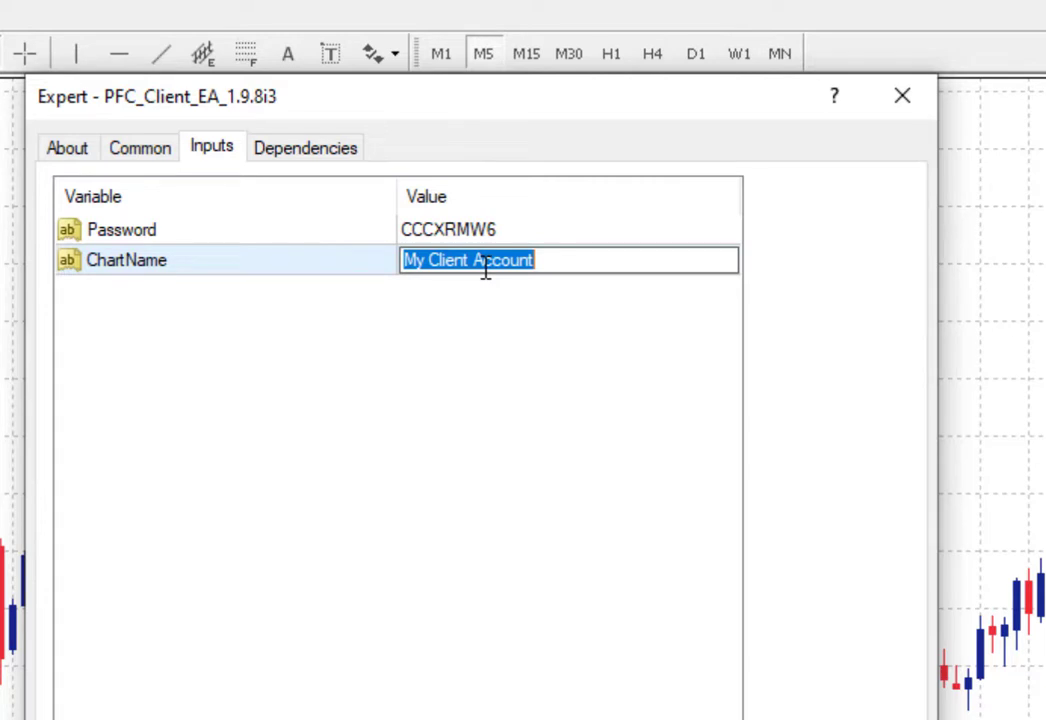
type("TipToeHippo")
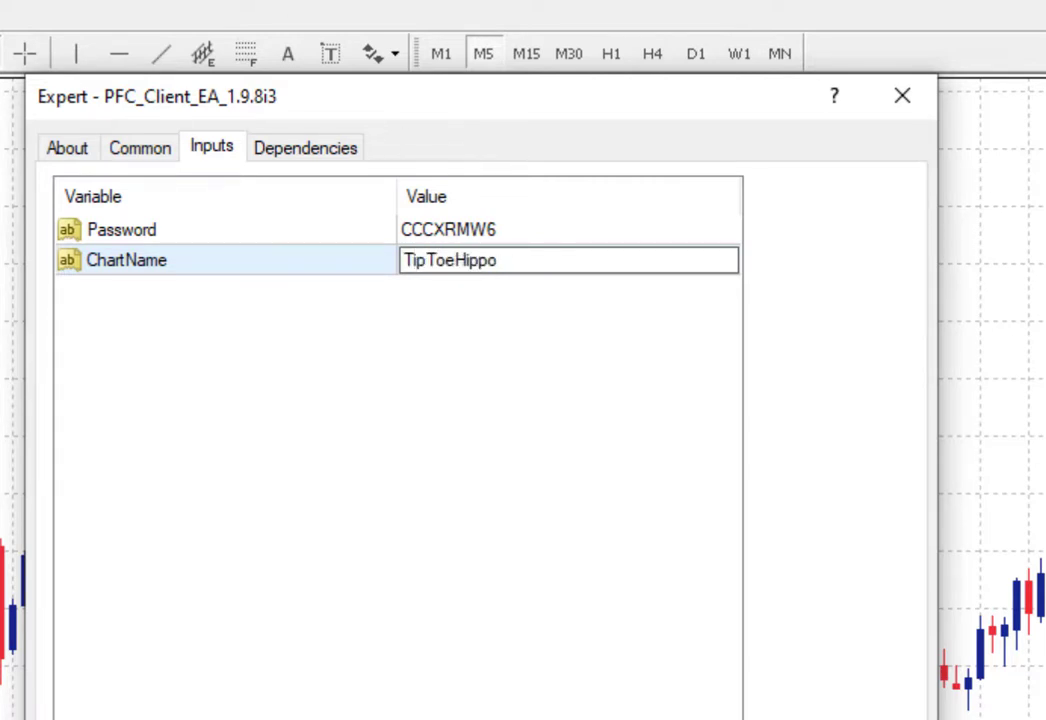
left_click(378, 527)
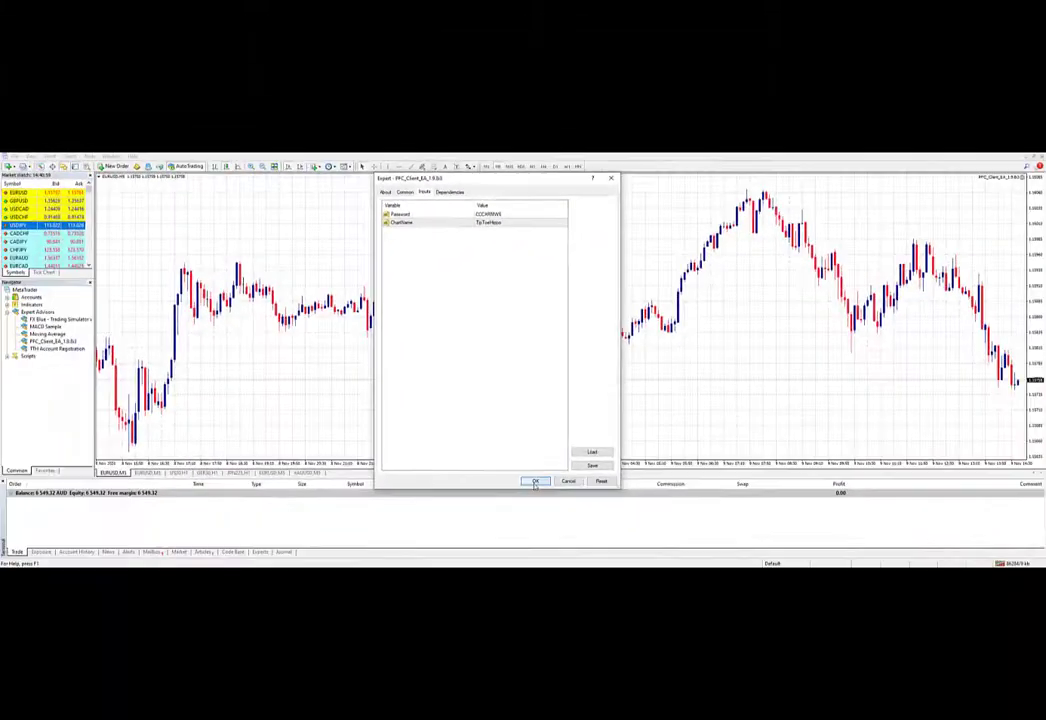
Step: Load PFC_Client_EA onto the EURUSD chart and make the chart background and grid black
left_click(535, 481)
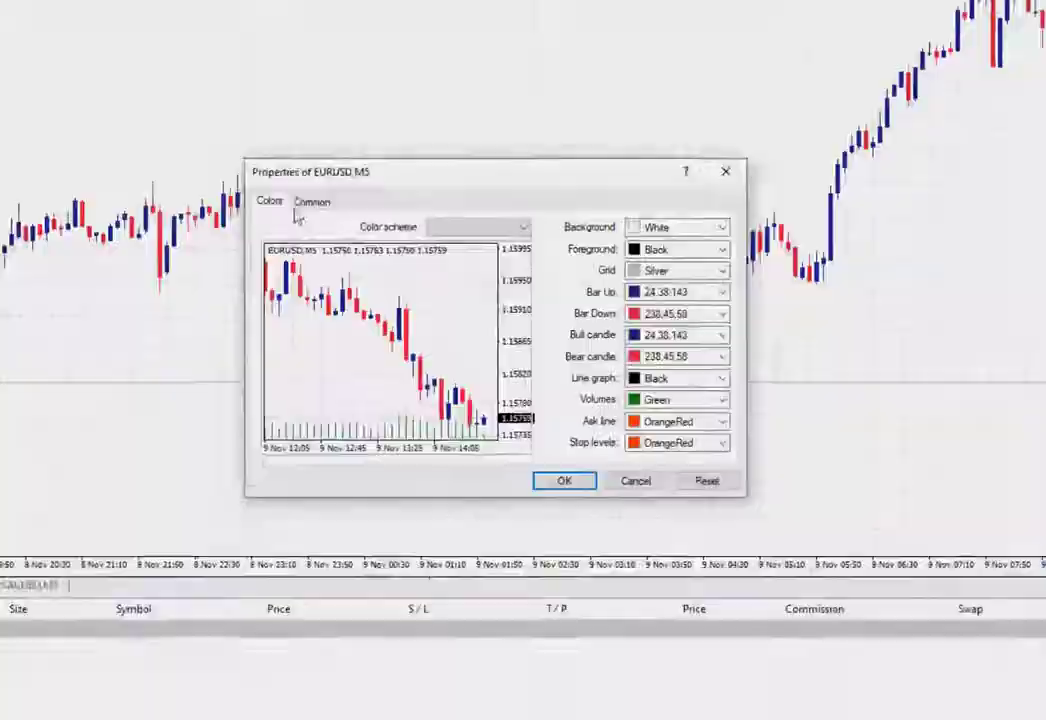
left_click(681, 228)
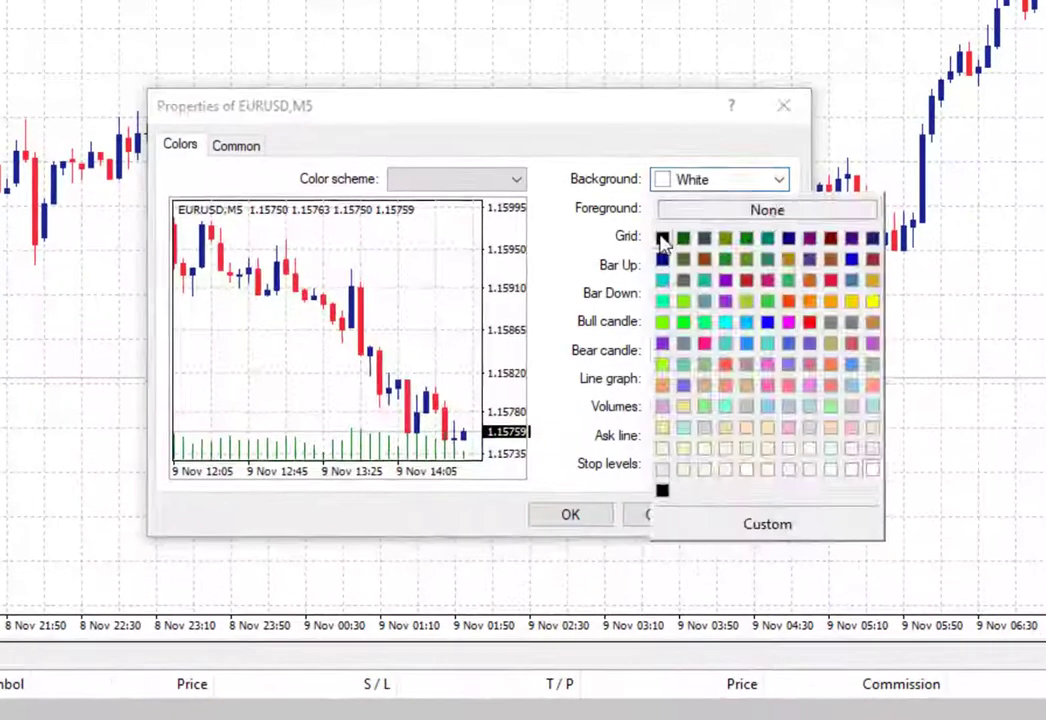
left_click(639, 271)
left_click(681, 271)
left_click(639, 313)
Step: Set Bar Up, Bar Down, Bull candle and Bear candle colours to black
left_click(681, 292)
left_click(663, 323)
left_click(779, 294)
left_click(663, 352)
left_click(779, 322)
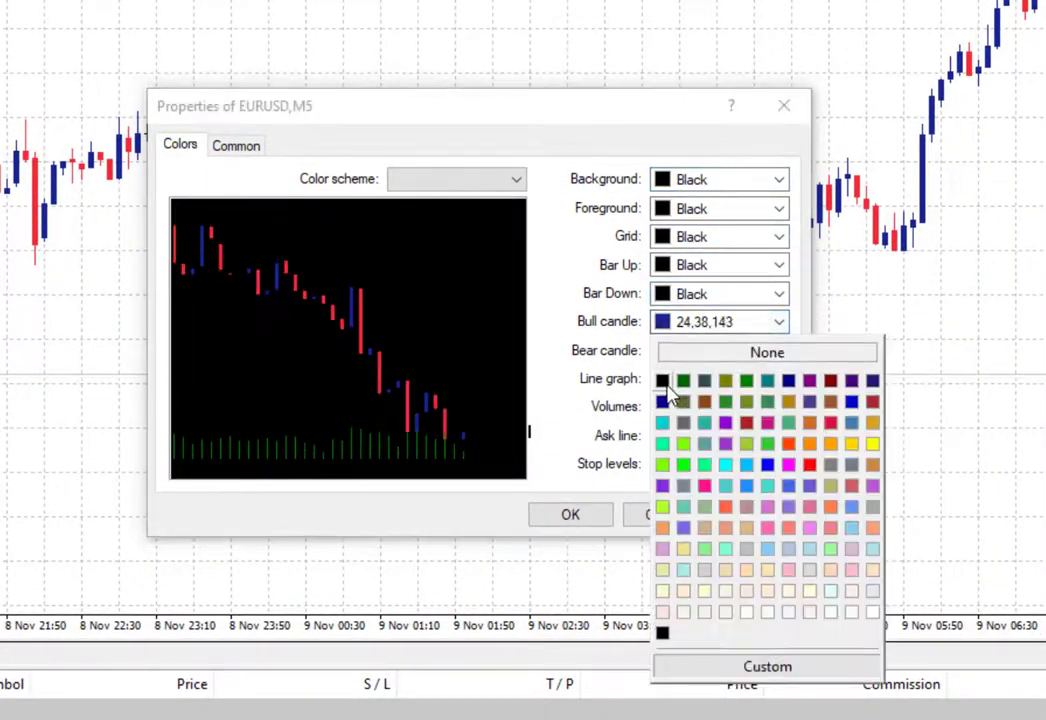
left_click(663, 380)
left_click(779, 350)
left_click(663, 408)
Step: Set the Line graph, Volumes and Ask line colours to black
left_click(779, 379)
left_click(779, 407)
left_click(663, 436)
left_click(779, 436)
left_click(663, 464)
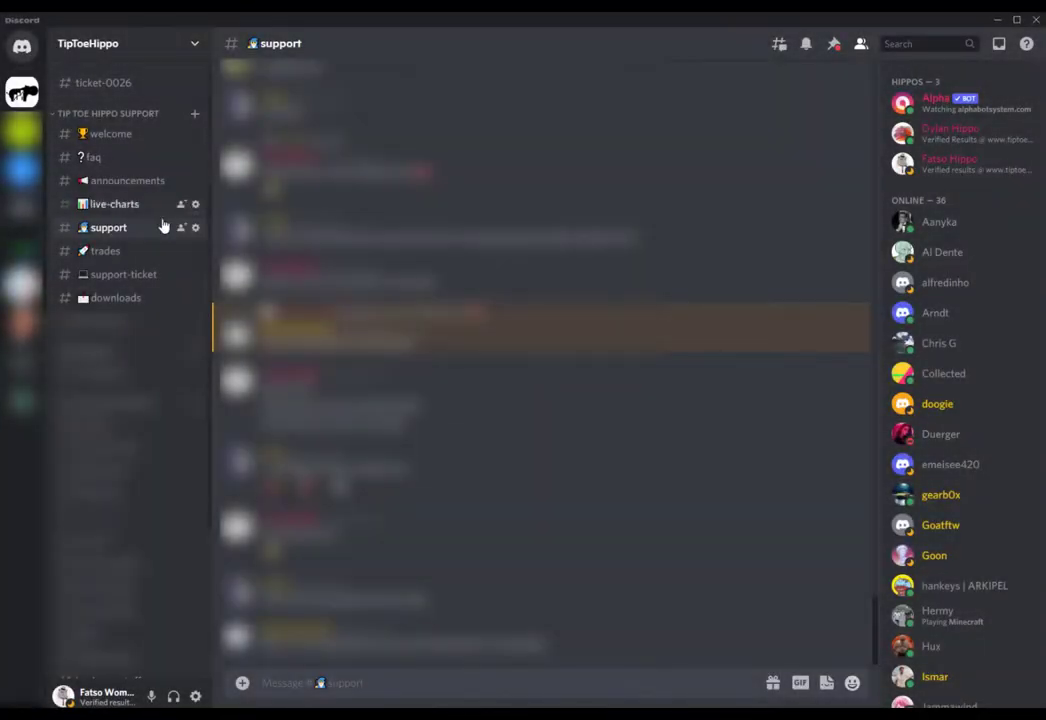
Step: Message the TipToeHippo Monitor bot with !join followed by the registration e-mail address
scroll(967, 405, "down", 1)
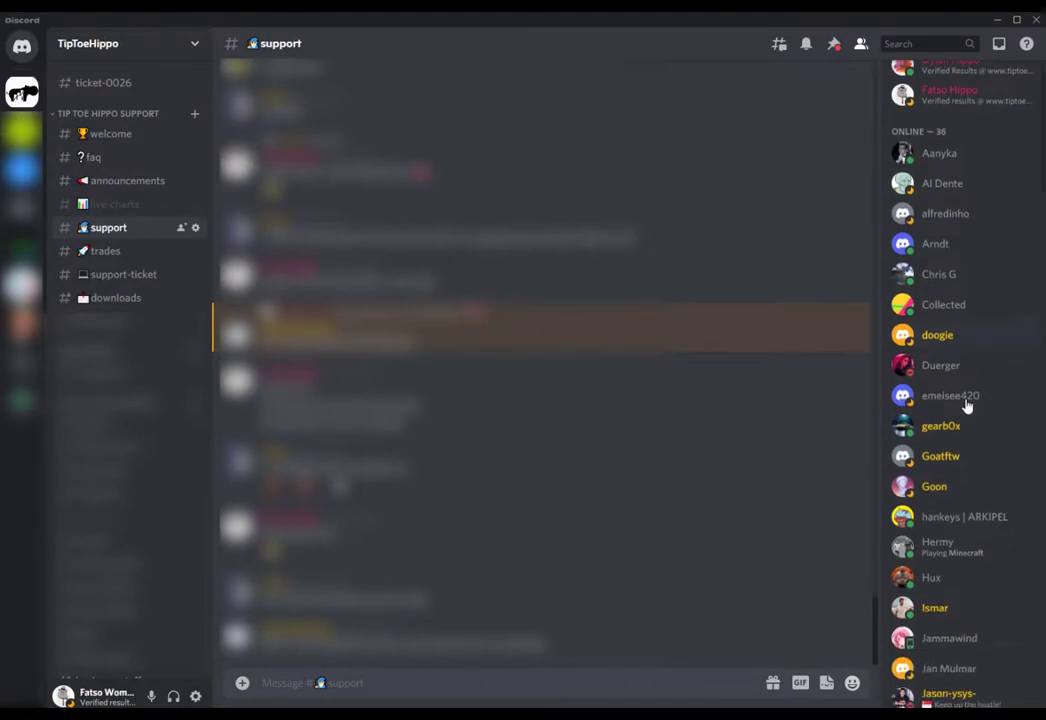
scroll(967, 405, "down", 5)
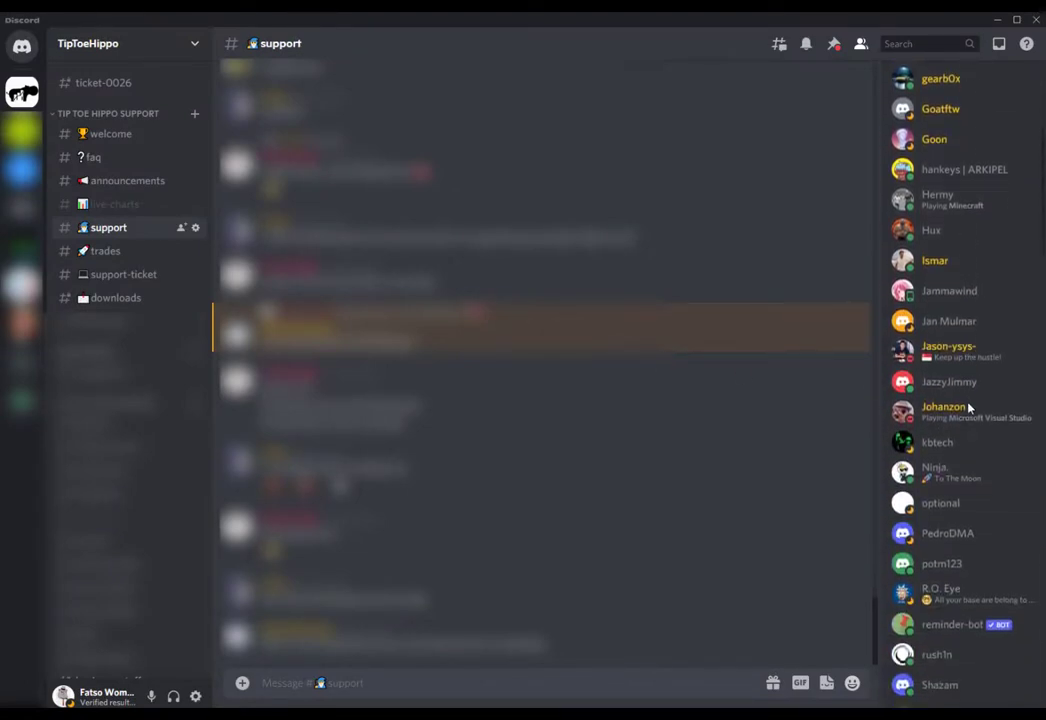
scroll(967, 407, "down", 6)
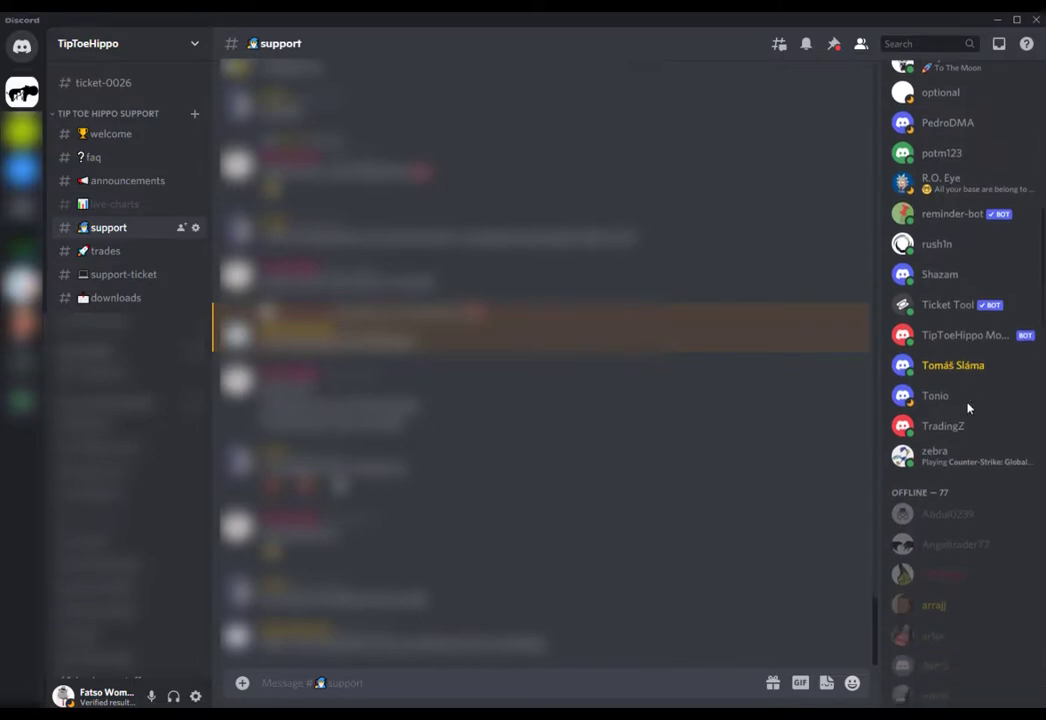
left_click(956, 344)
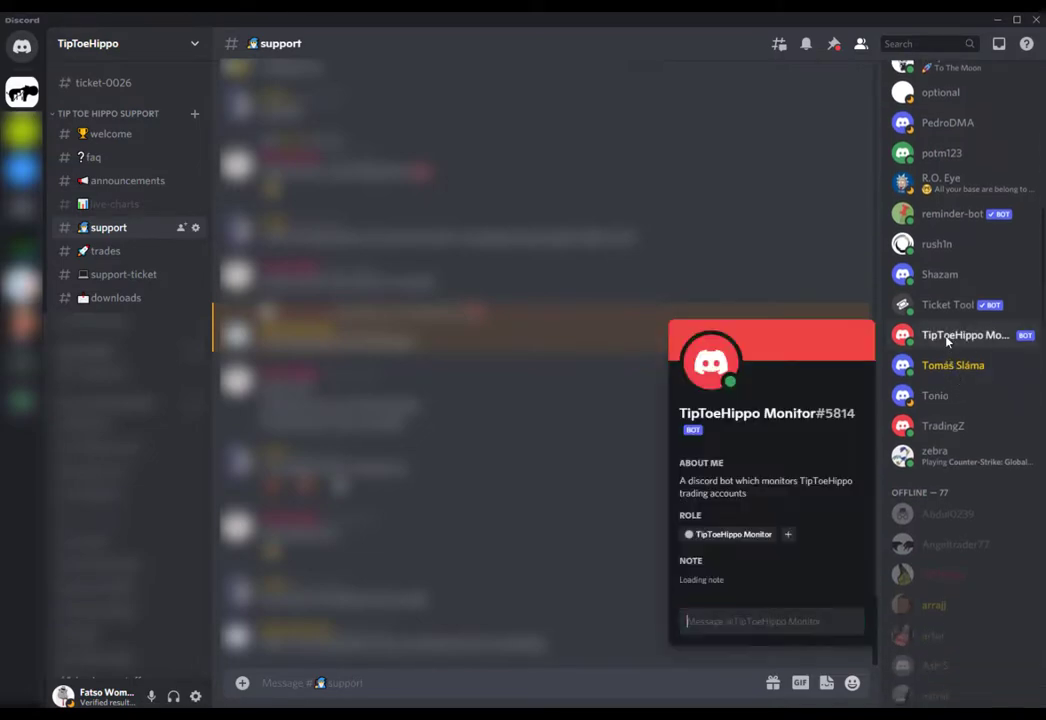
type("!")
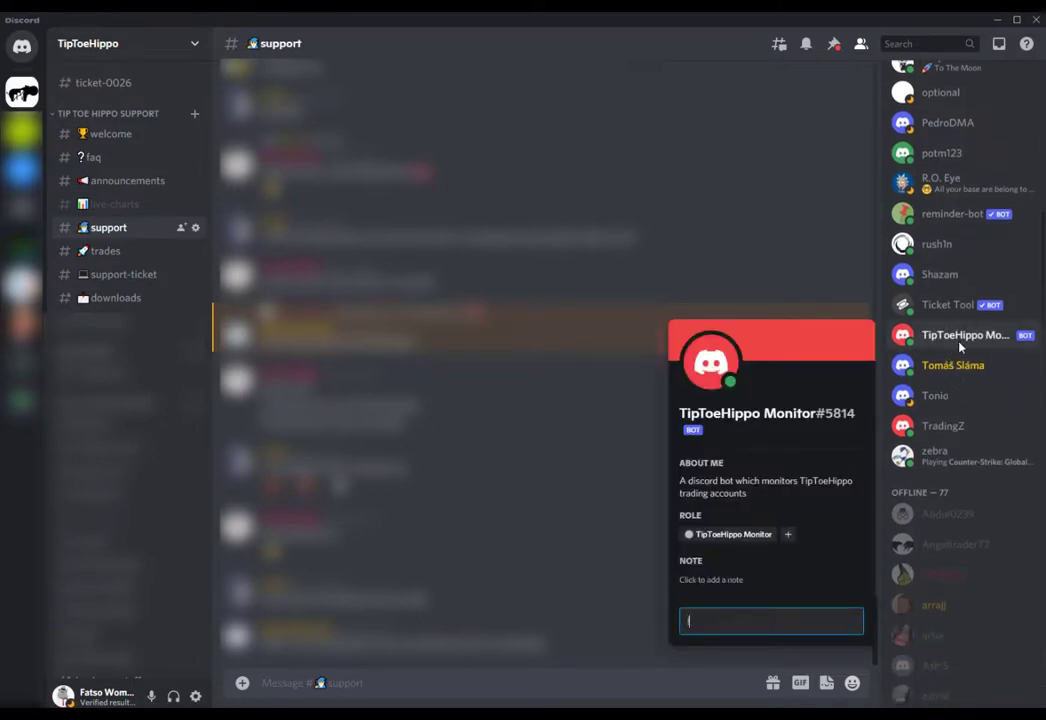
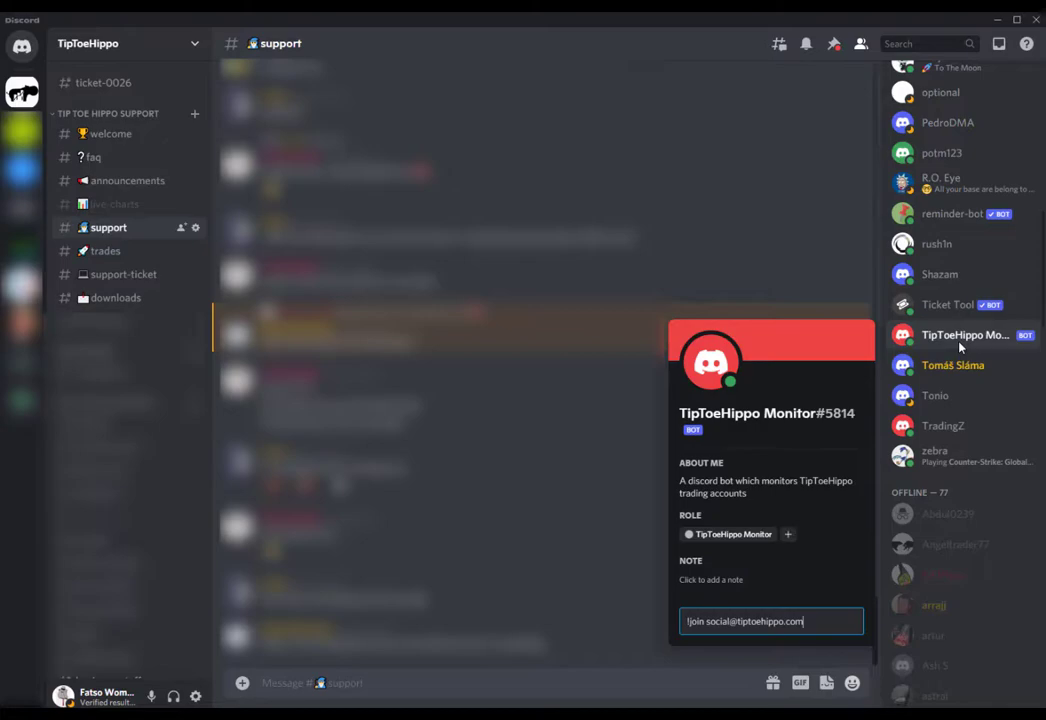
key("Return")
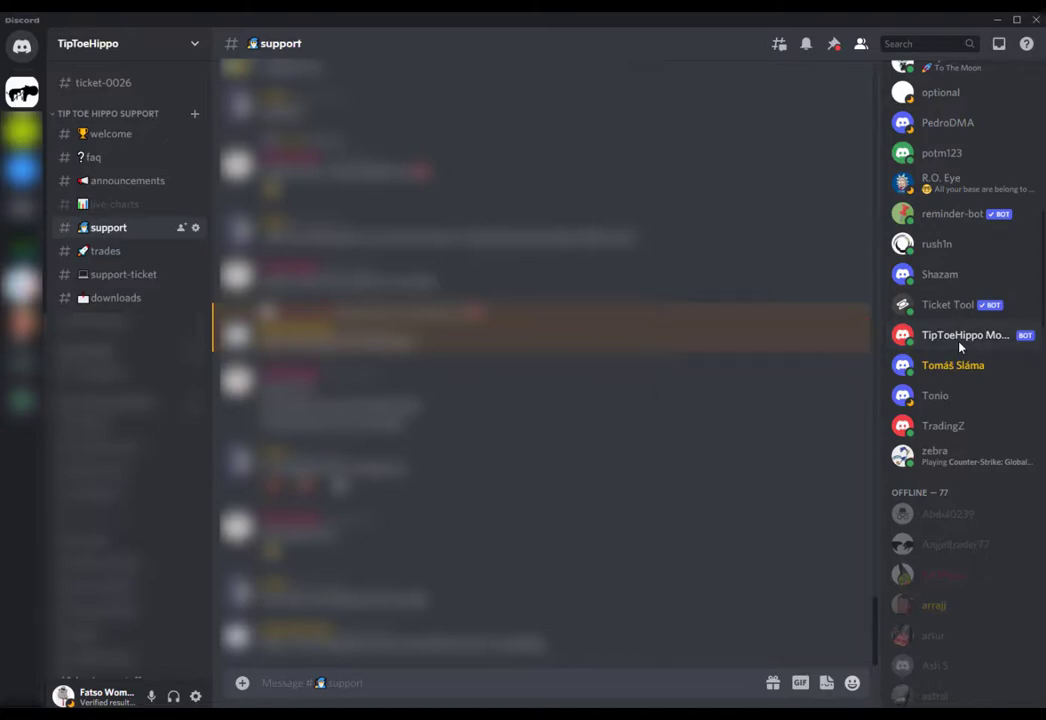